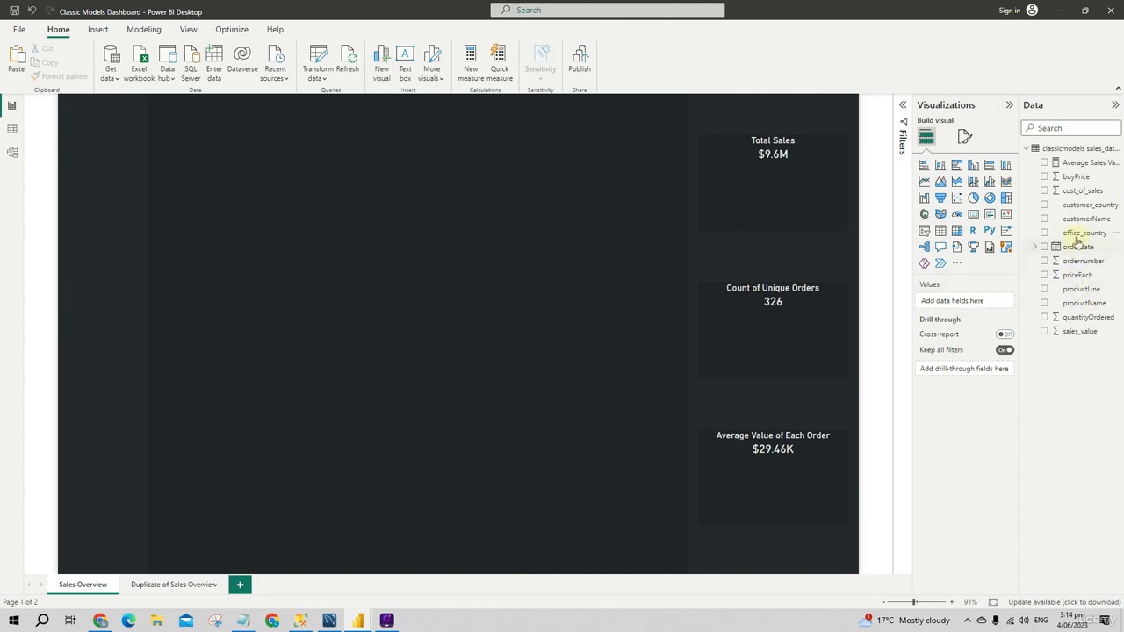
- Create a new group on the office_country field and put USA in a group of its own
{"action": "left_click", "coordinate": [1115, 234]}
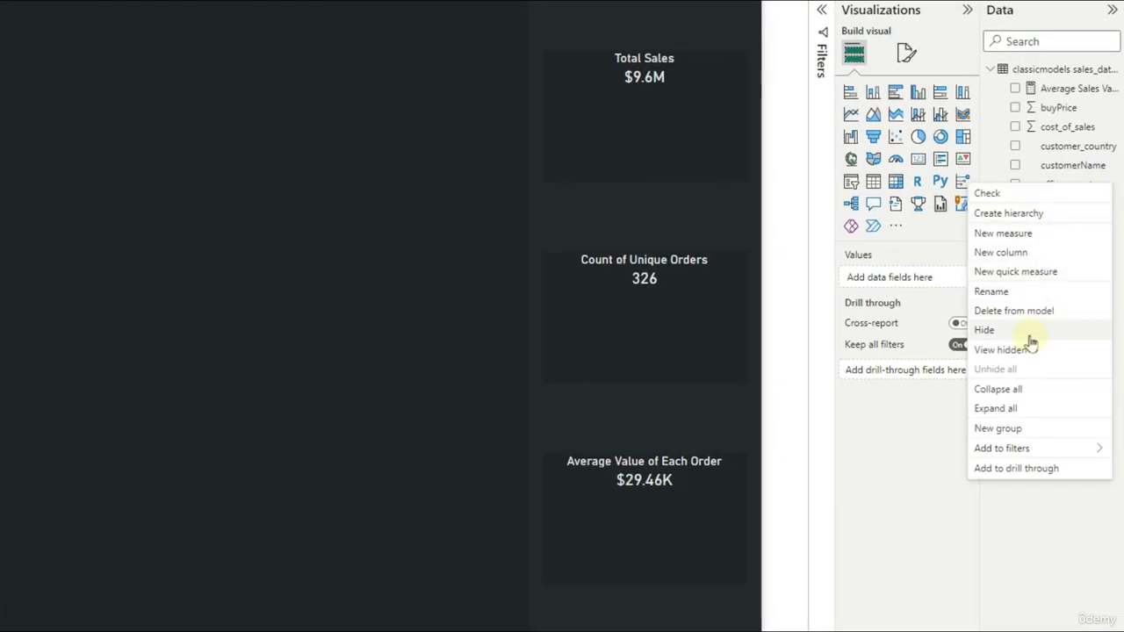
{"action": "left_click", "coordinate": [1005, 430]}
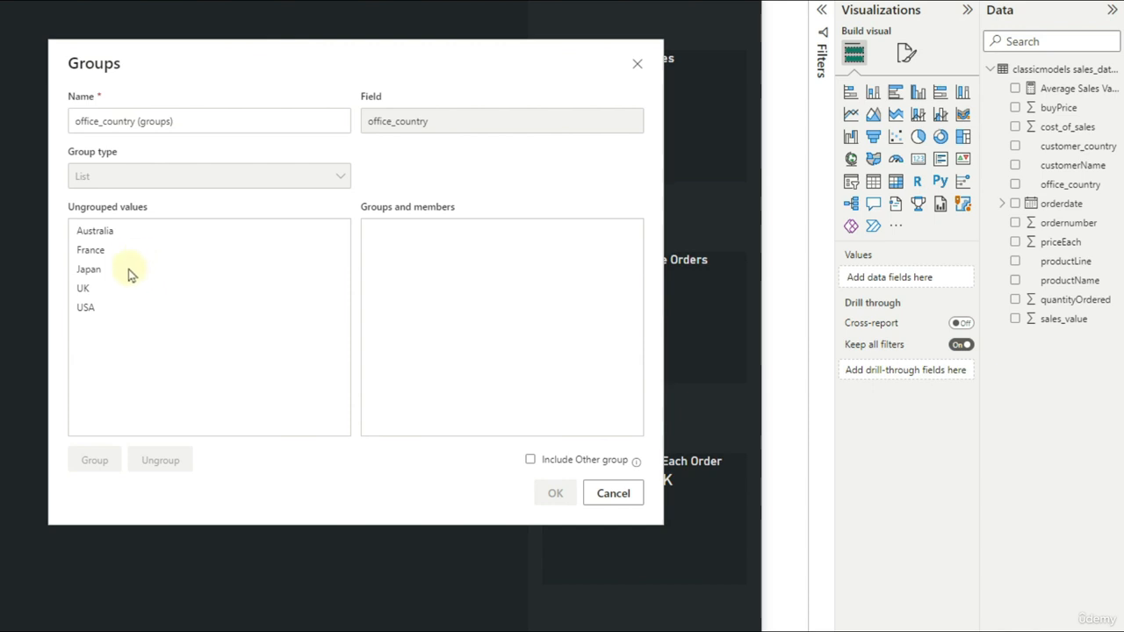
{"action": "left_click", "coordinate": [88, 306]}
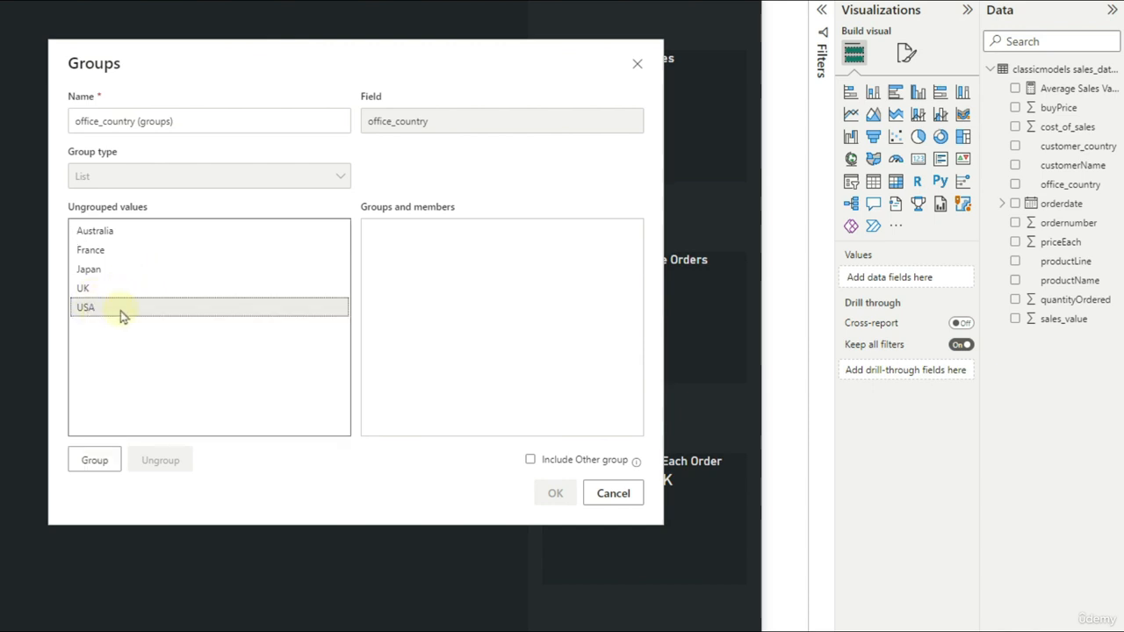
{"action": "left_click", "coordinate": [94, 459]}
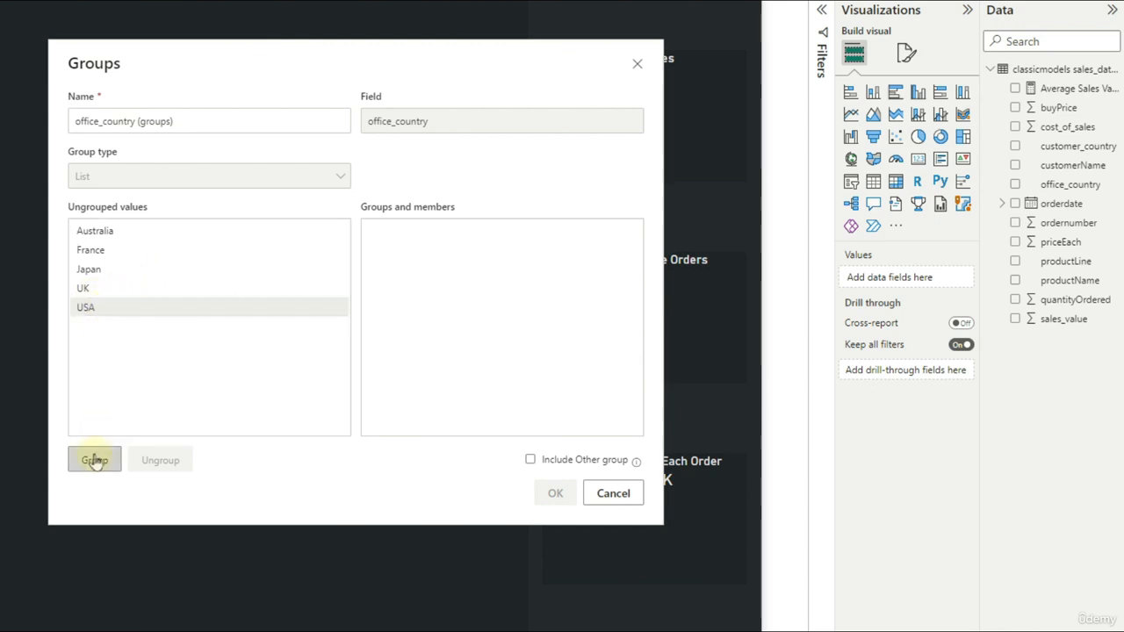
{"action": "left_click", "coordinate": [378, 230]}
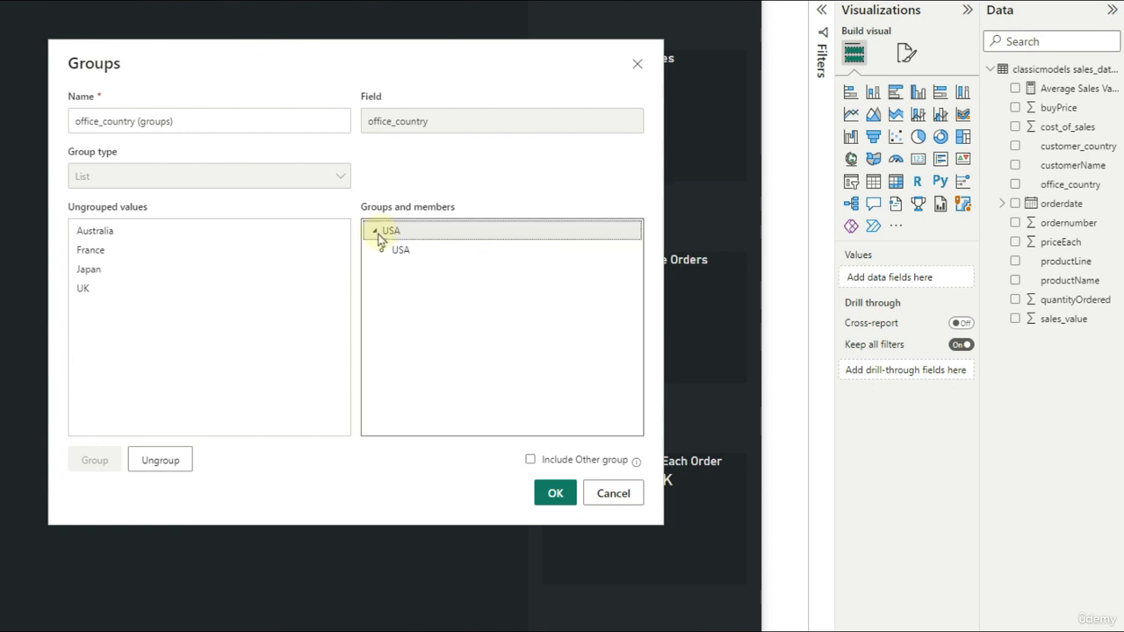
{"action": "left_click", "coordinate": [375, 232]}
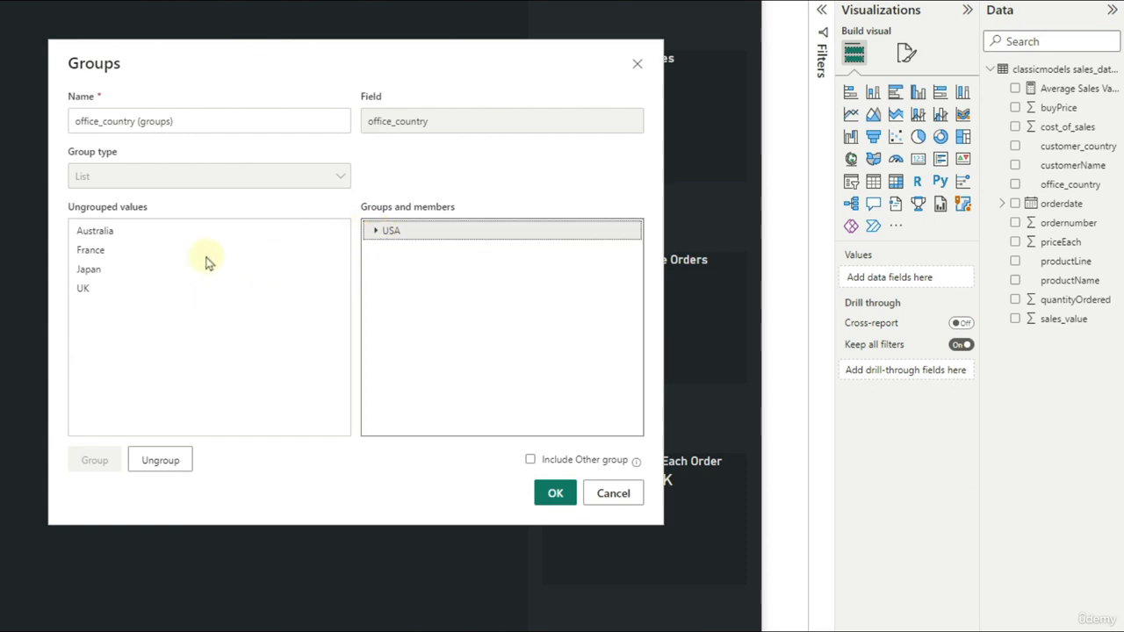
- Group Australia, France, Japan and UK together and rename that group Rest of World
{"action": "left_click", "coordinate": [93, 290]}
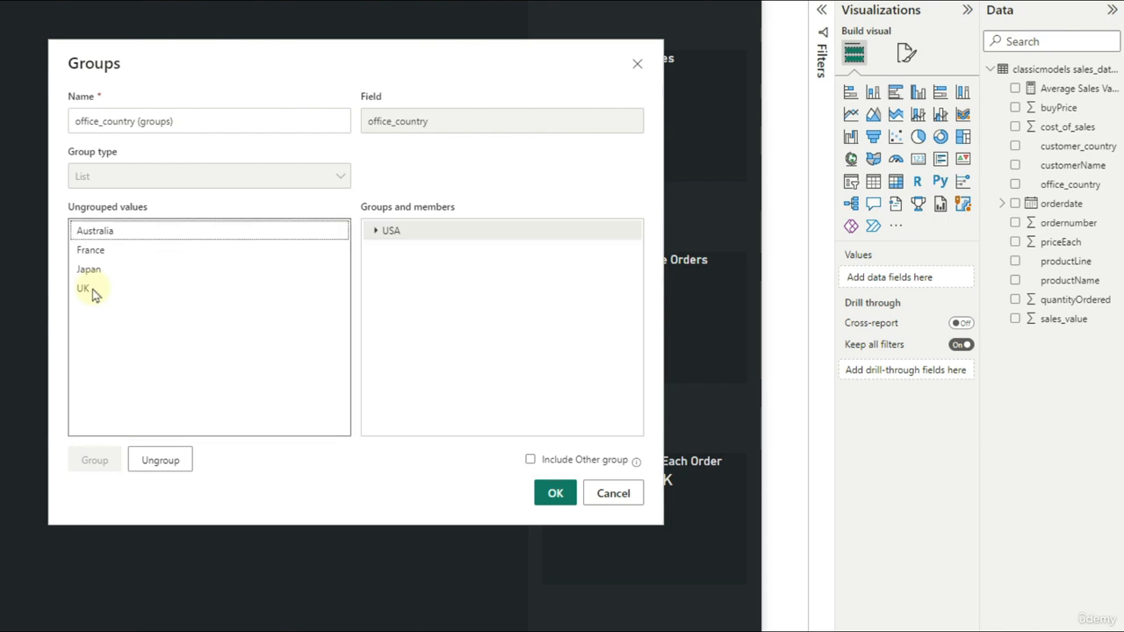
{"action": "left_click_drag", "start_coordinate": [93, 281], "coordinate": [106, 237]}
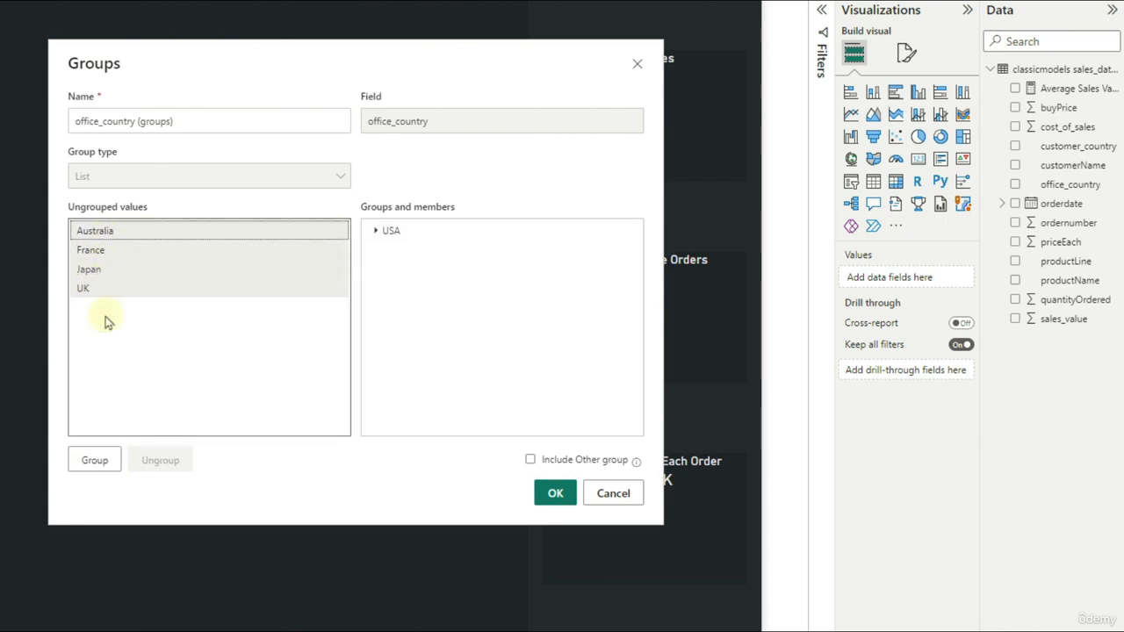
{"action": "left_click", "coordinate": [91, 459]}
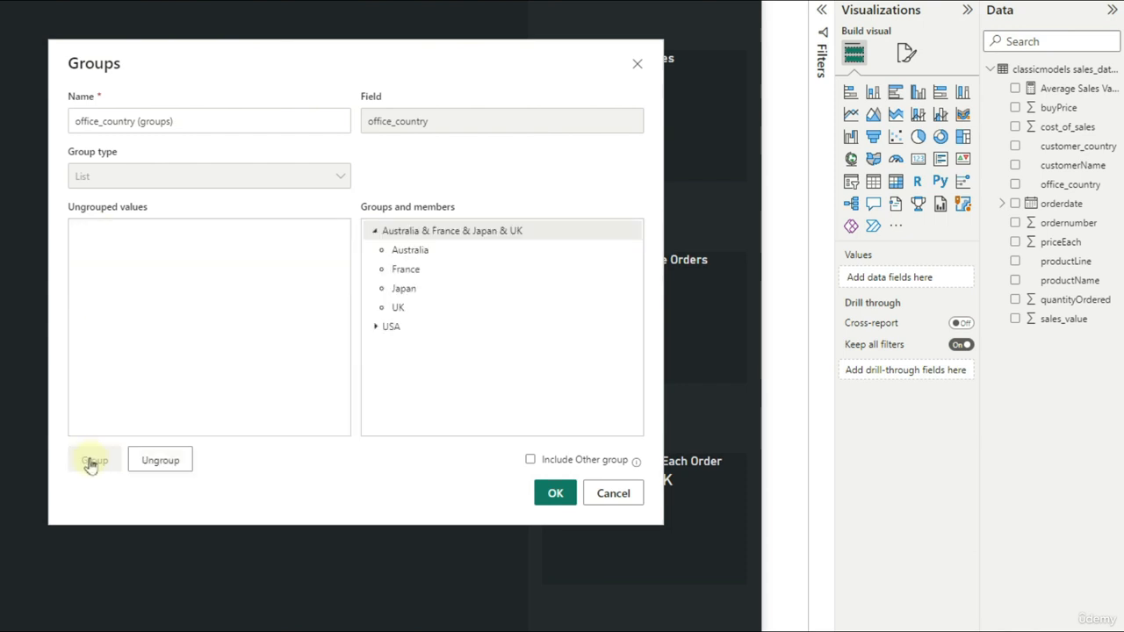
{"action": "left_click", "coordinate": [376, 232]}
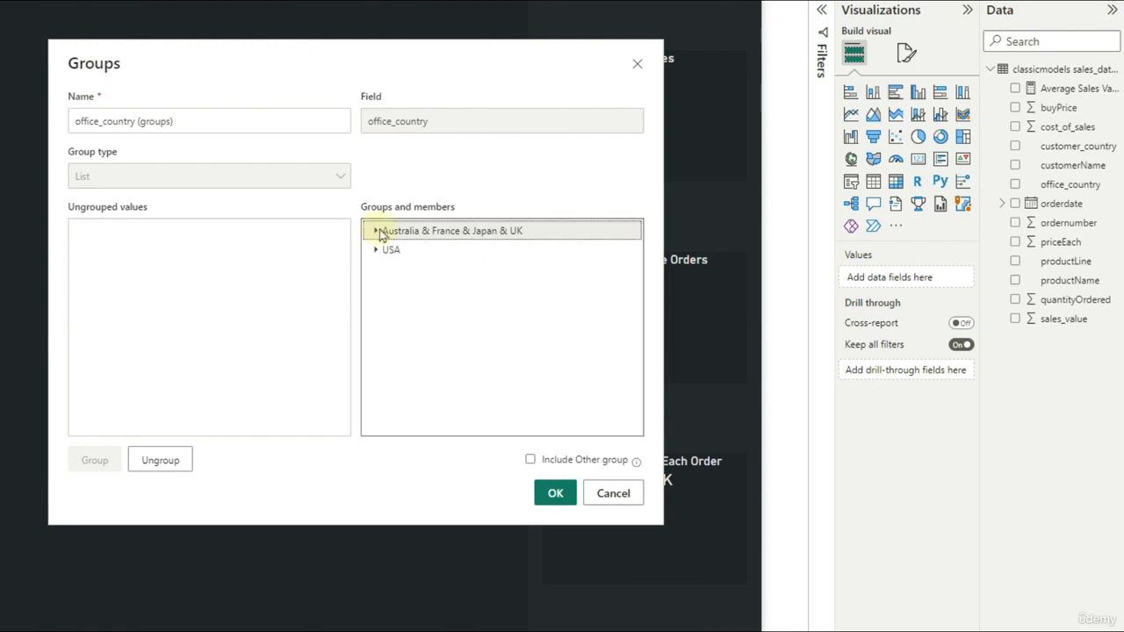
{"action": "double_click", "coordinate": [409, 230]}
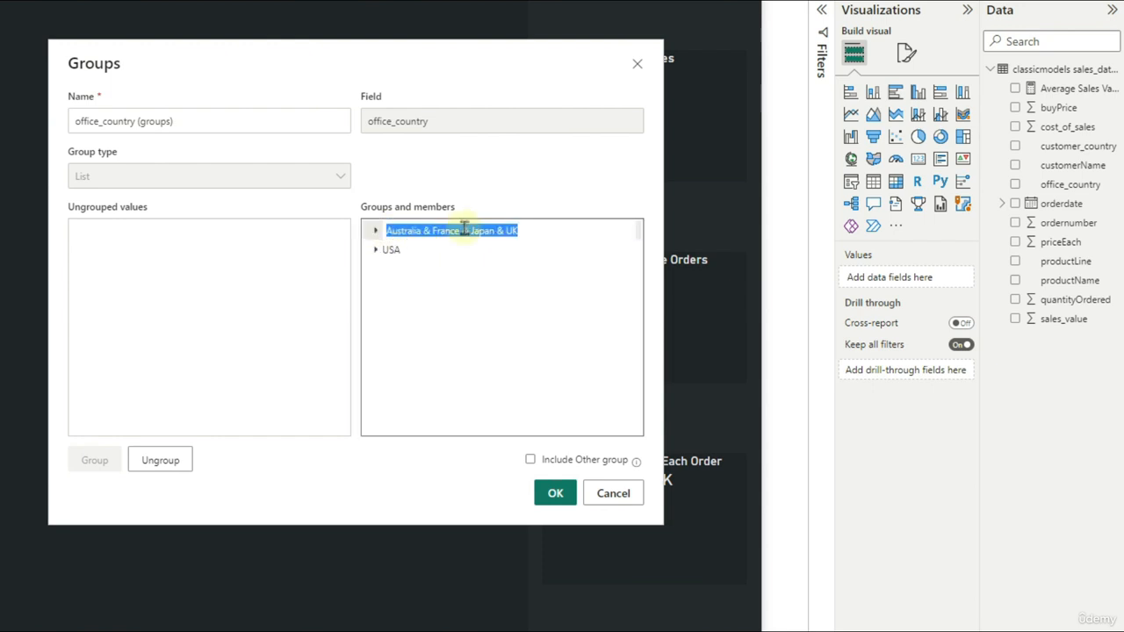
{"action": "type", "text": "Rest of World"}
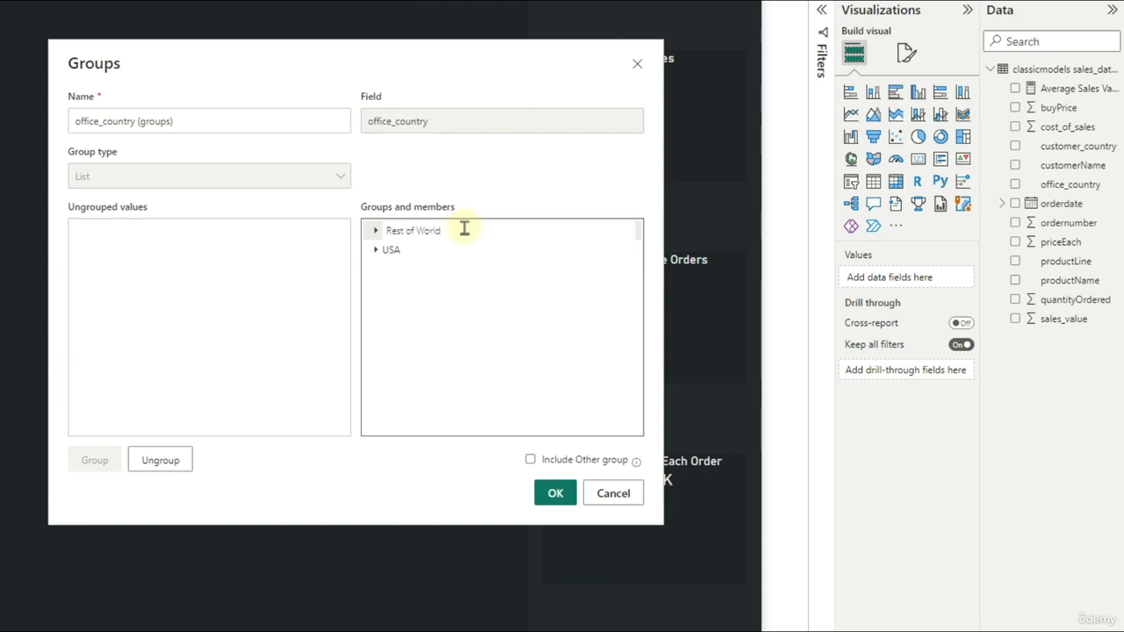
{"action": "left_click", "coordinate": [398, 169]}
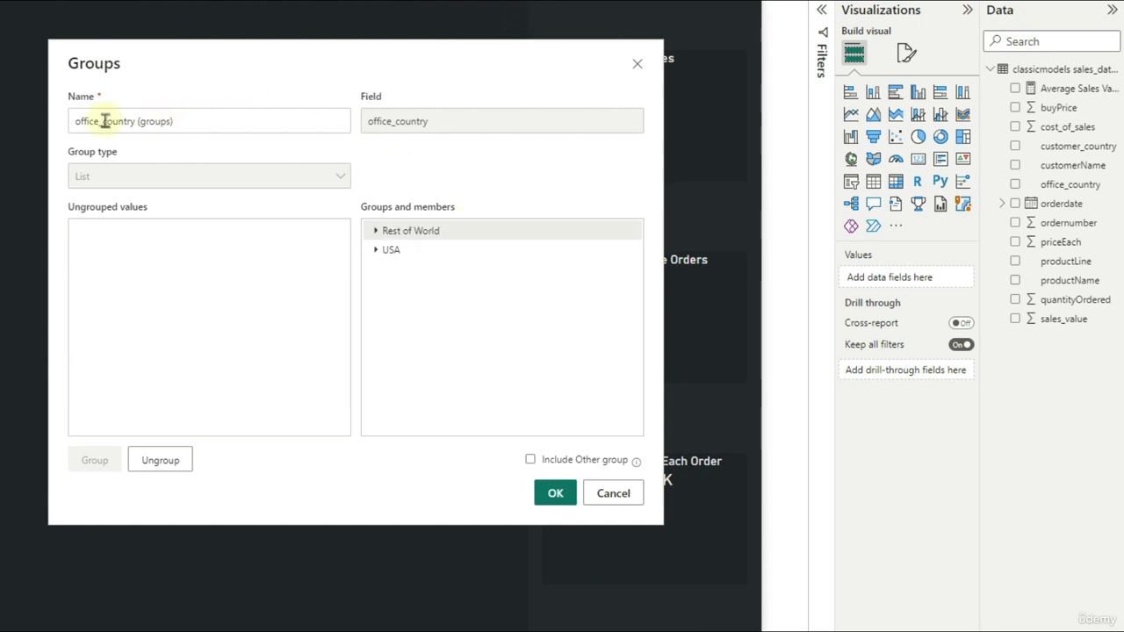
- Name the grouped field Office Grouped and save the grouping
{"action": "left_click_drag", "start_coordinate": [187, 121], "coordinate": [4, 127]}
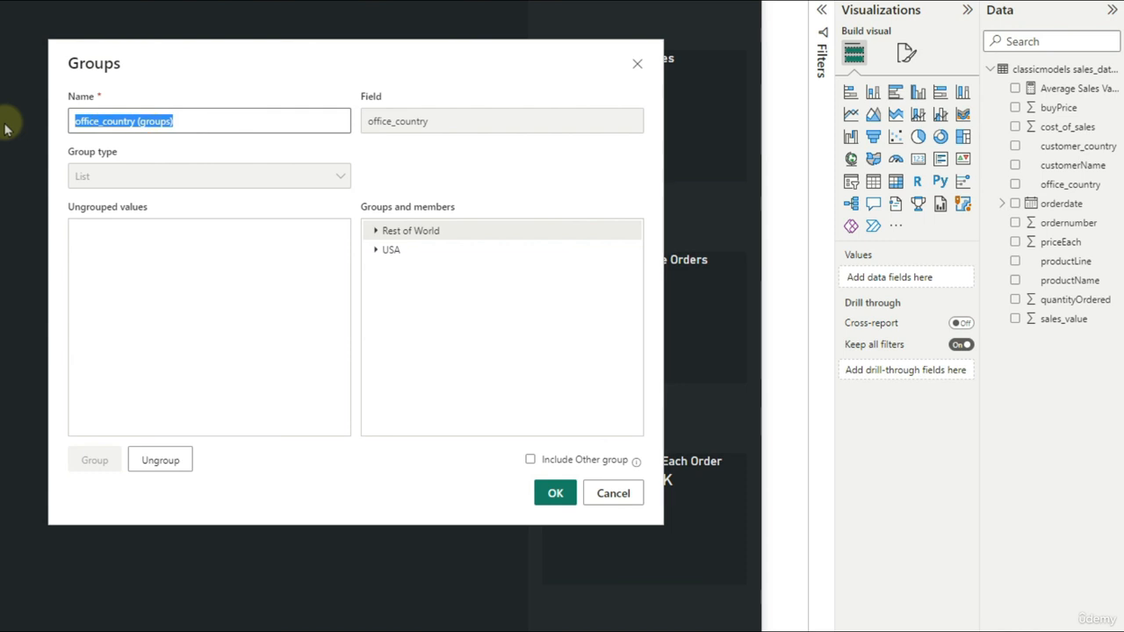
{"action": "type", "text": "OOffice Grouped"}
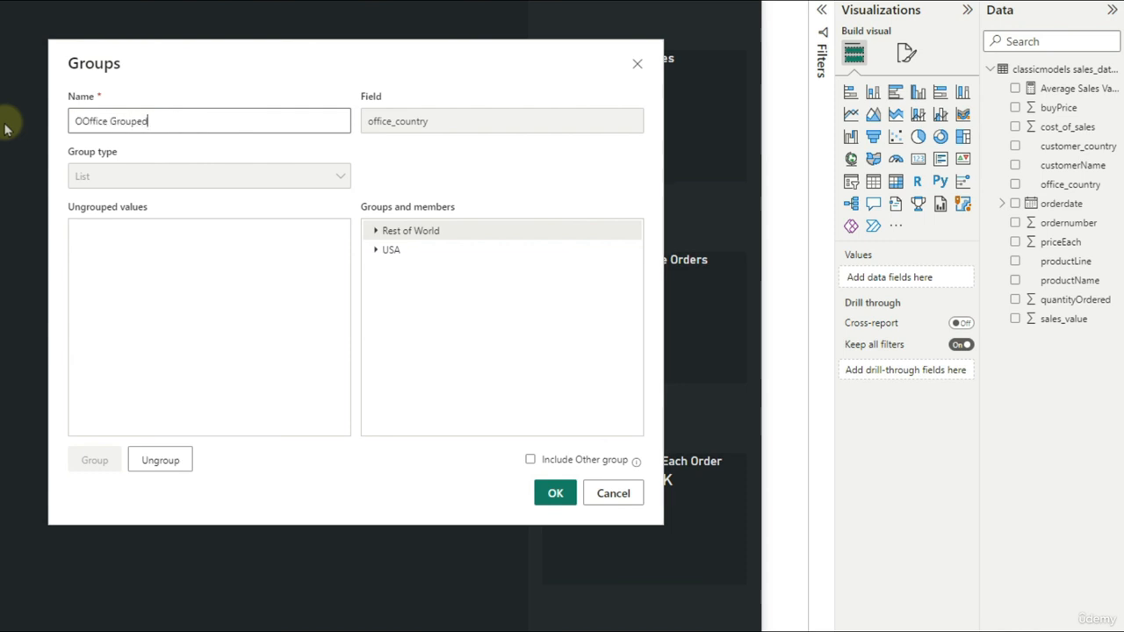
{"action": "left_click", "coordinate": [82, 120]}
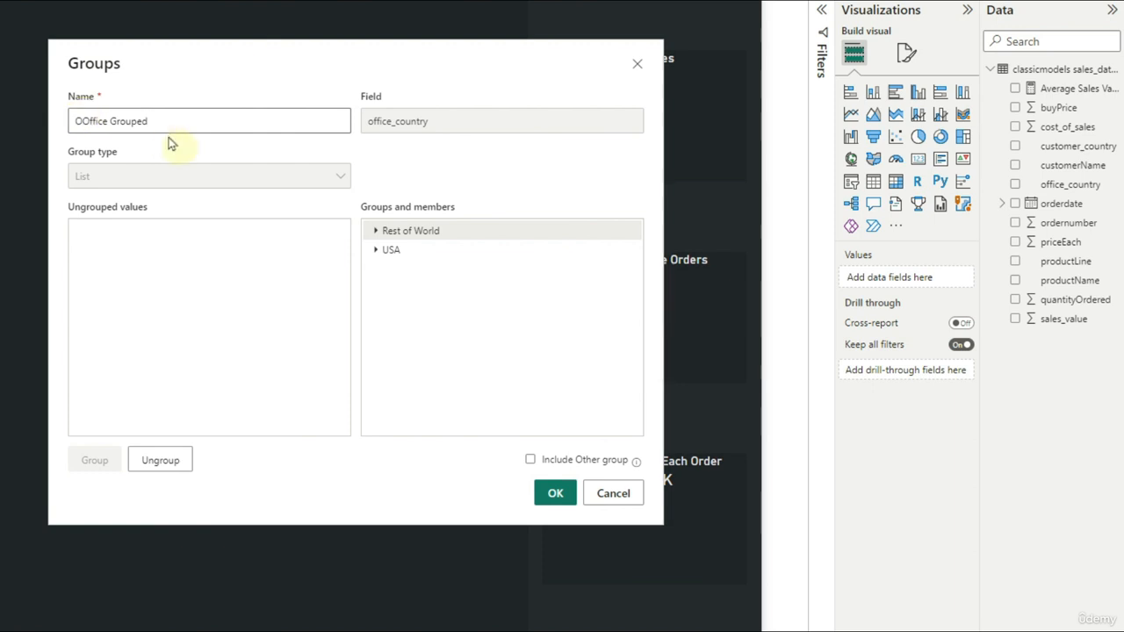
{"action": "key", "text": "BackSpace"}
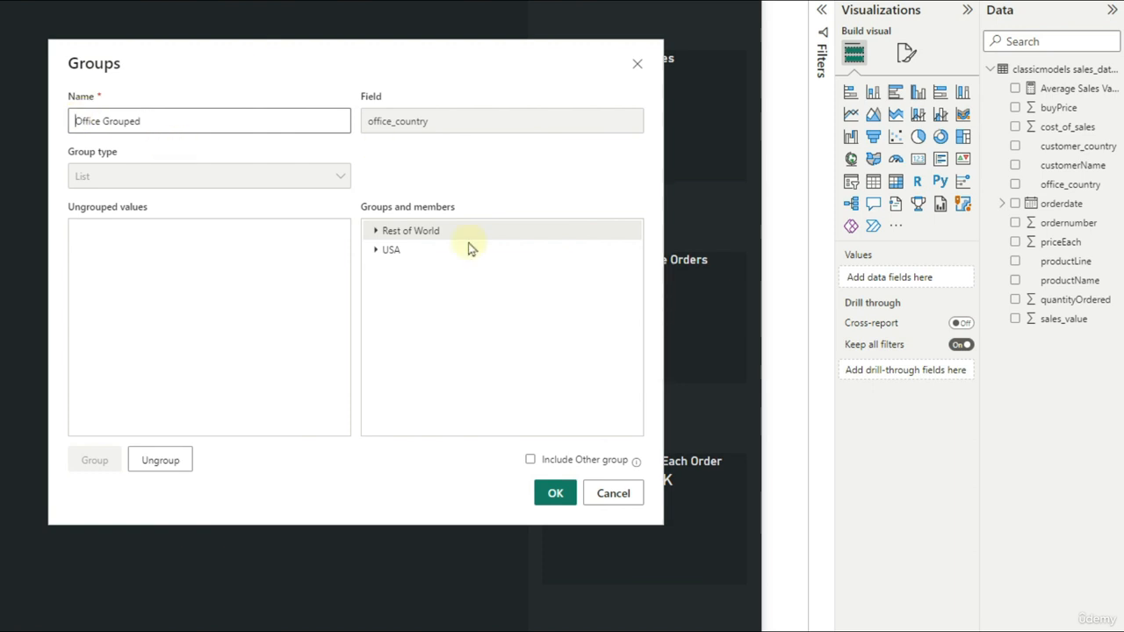
{"action": "left_click", "coordinate": [557, 496]}
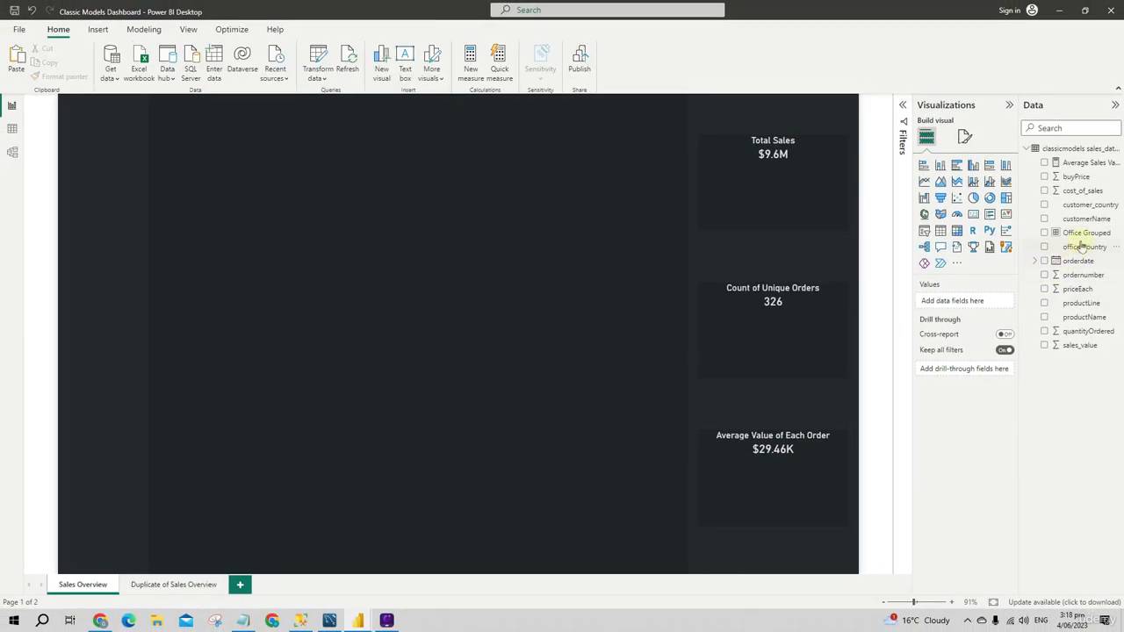
- Add a line chart to the Sales Overview page and resize it into a compact visual in the empty central area
{"action": "left_click", "coordinate": [924, 181]}
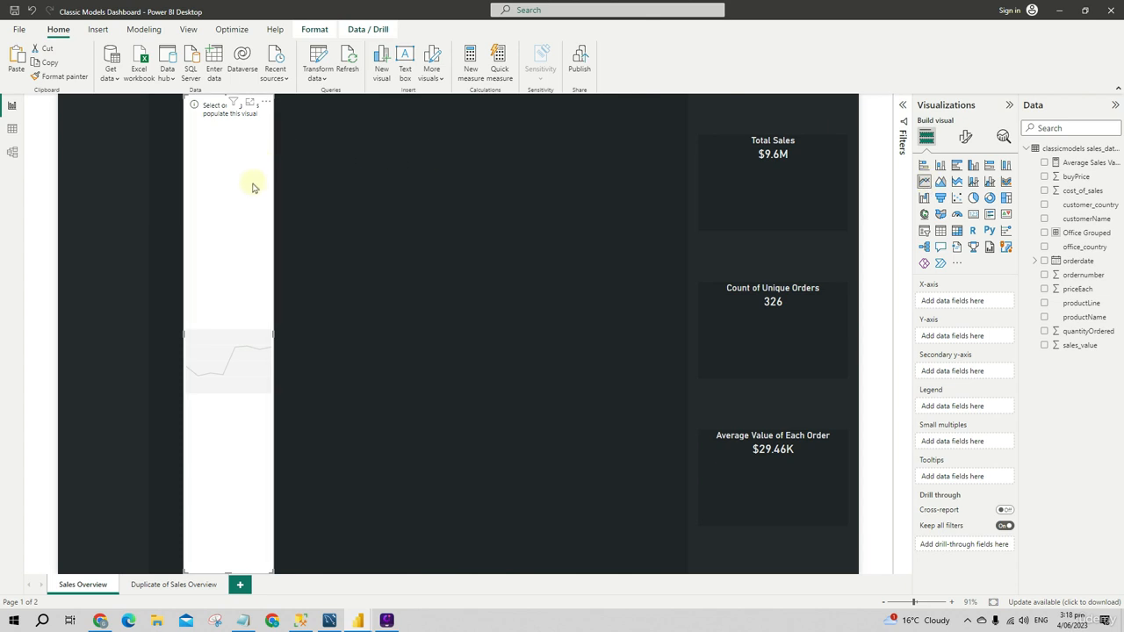
{"action": "left_click_drag", "start_coordinate": [251, 184], "coordinate": [381, 226]}
{"action": "left_click_drag", "start_coordinate": [306, 96], "coordinate": [213, 434]}
{"action": "left_click_drag", "start_coordinate": [278, 488], "coordinate": [474, 245]}
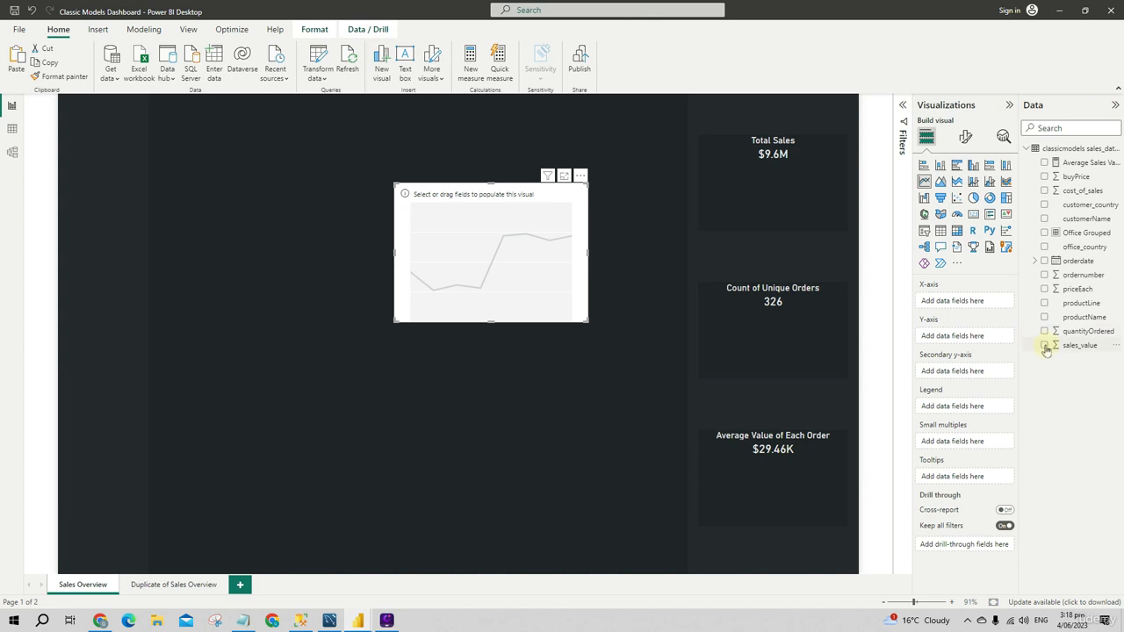
- Plot the sum of sales_value on the Y-axis against orderdate on the X-axis, removing the Day level from the date hierarchy
{"action": "left_click_drag", "start_coordinate": [1080, 348], "coordinate": [972, 337]}
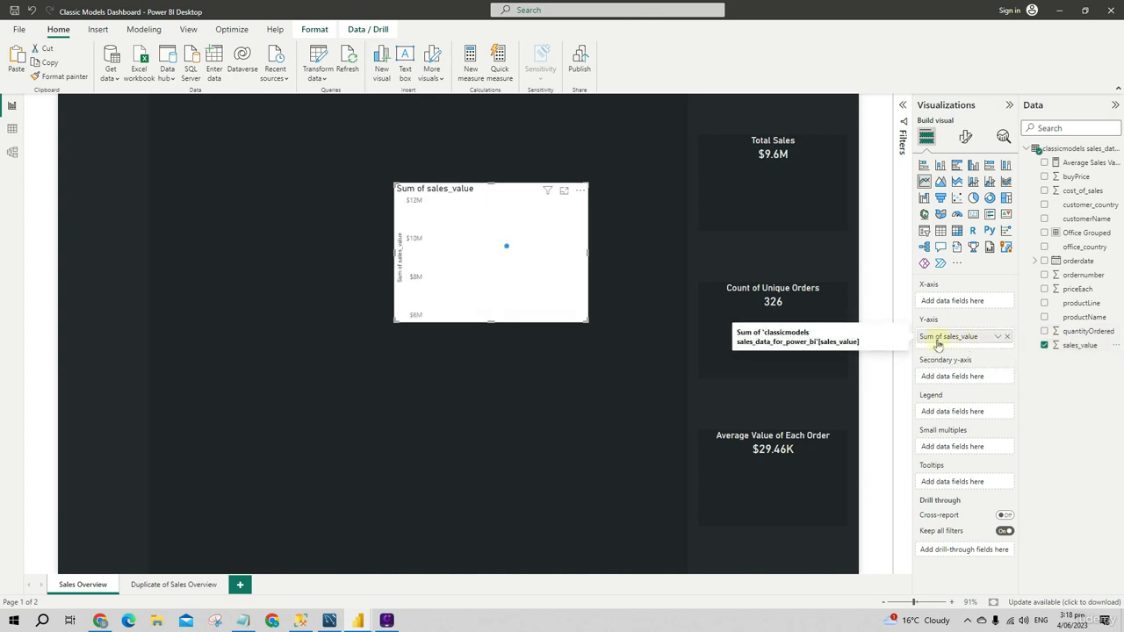
{"action": "left_click", "coordinate": [1000, 339]}
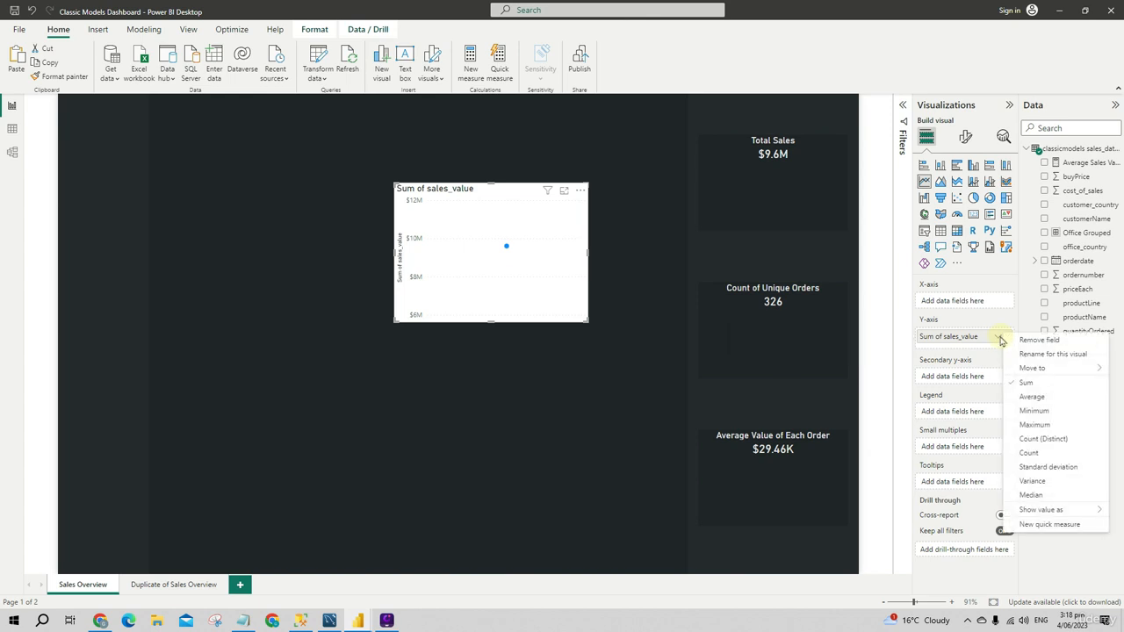
{"action": "left_click", "coordinate": [1097, 590]}
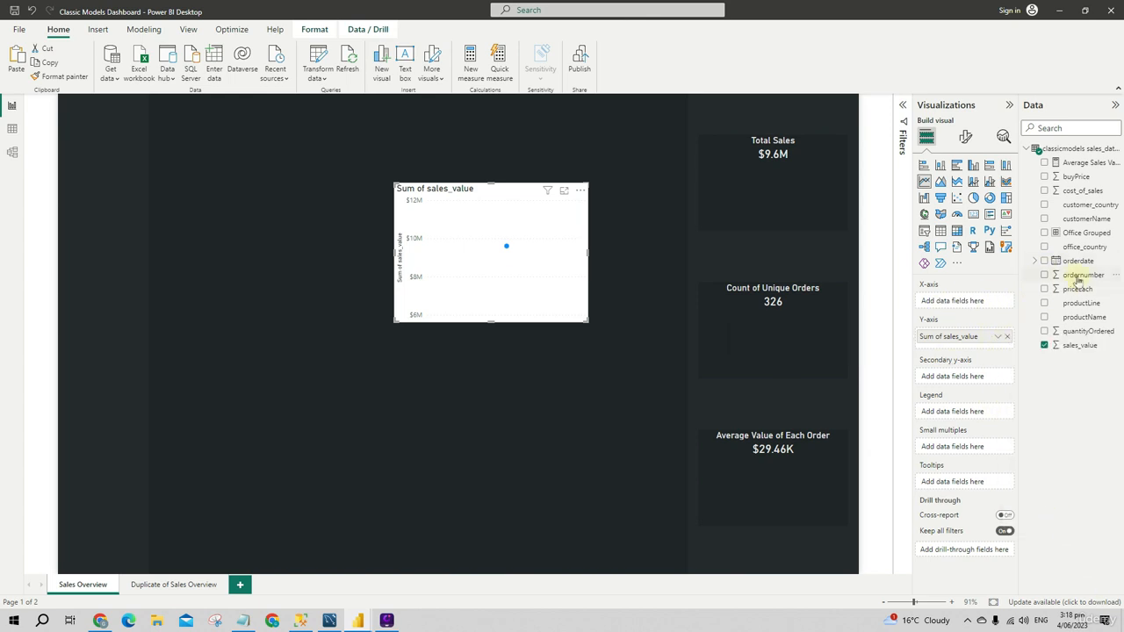
{"action": "left_click_drag", "start_coordinate": [1080, 263], "coordinate": [982, 306]}
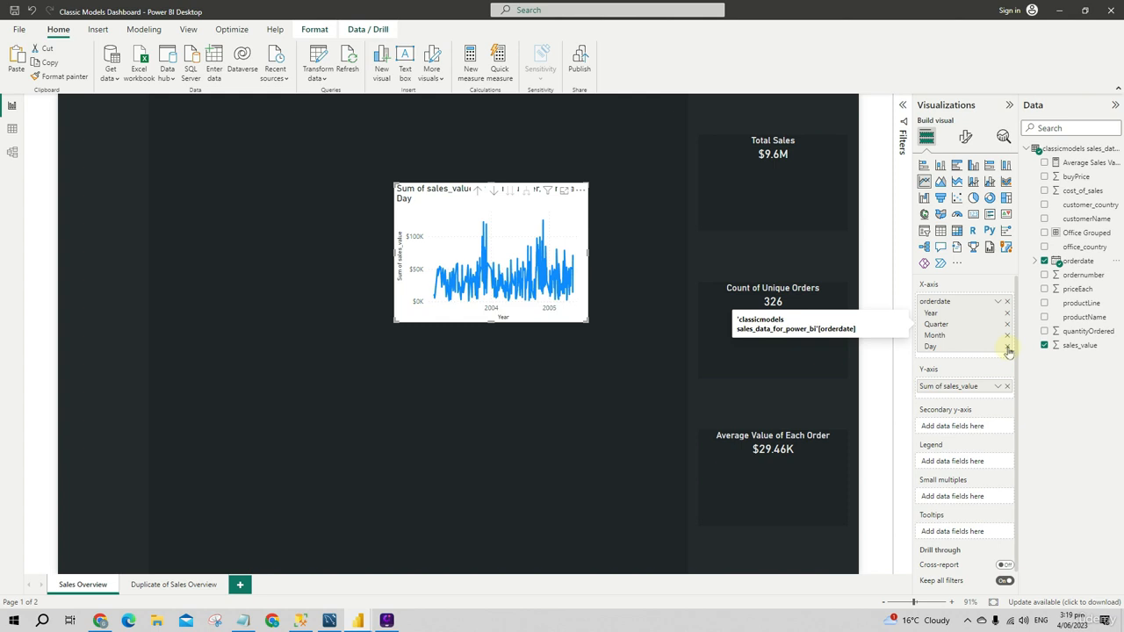
{"action": "left_click", "coordinate": [1006, 348]}
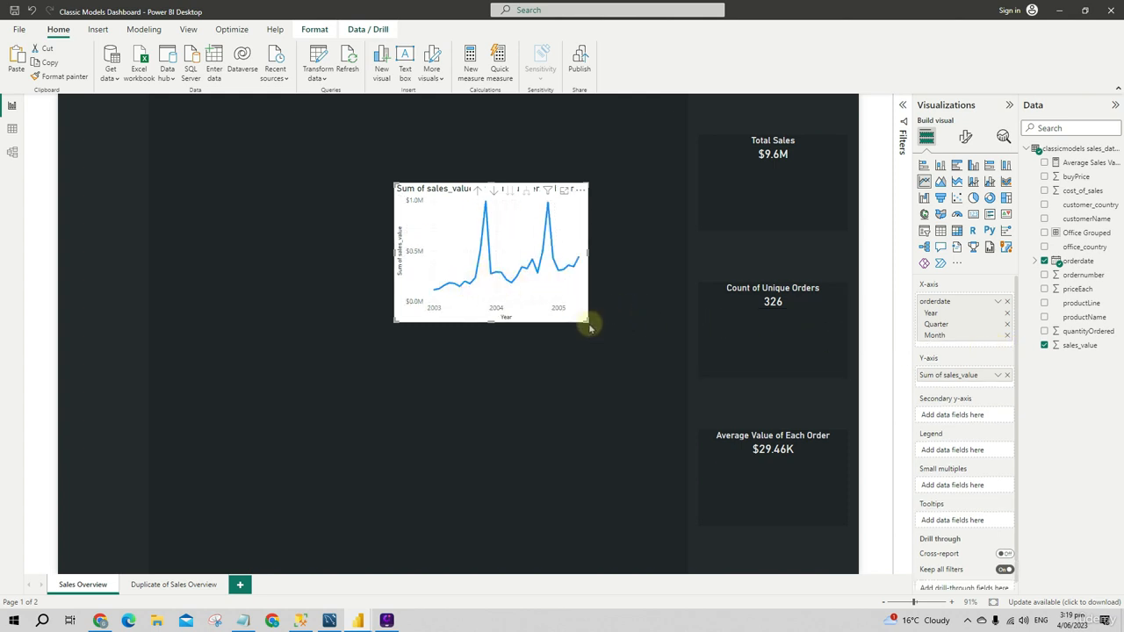
- Enlarge the line chart slightly and split its line by Office Grouped as the legend
{"action": "left_click_drag", "start_coordinate": [579, 319], "coordinate": [604, 314]}
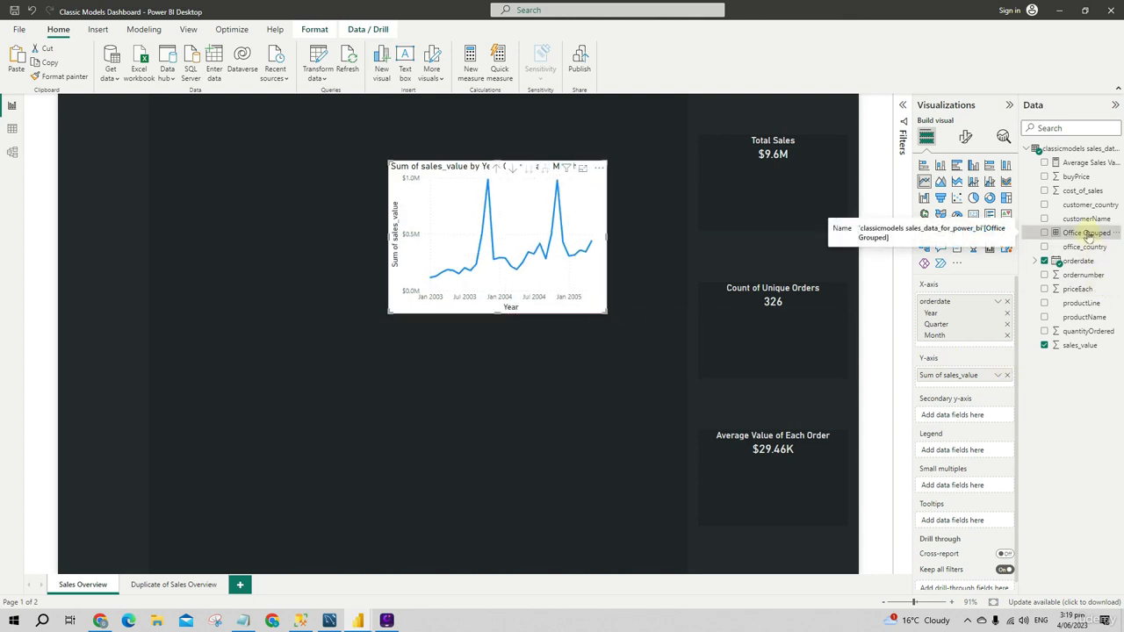
{"action": "left_click_drag", "start_coordinate": [1087, 233], "coordinate": [986, 454]}
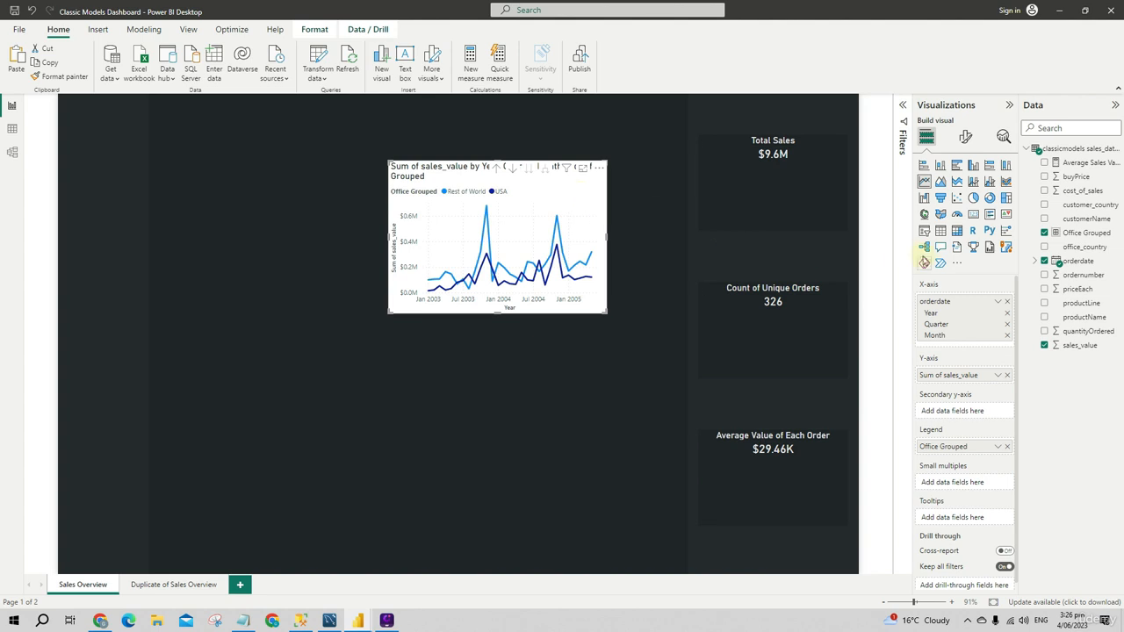
- Turn off the line chart's X-axis and its X-axis title in the visual formatting
{"action": "left_click", "coordinate": [963, 138]}
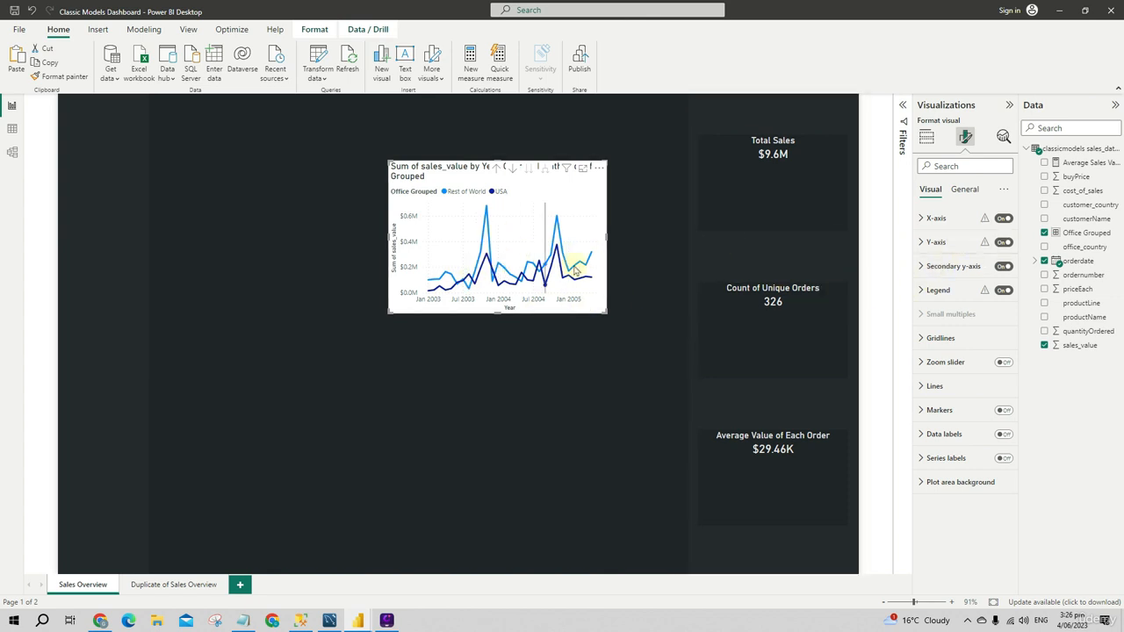
{"action": "left_click", "coordinate": [1002, 218]}
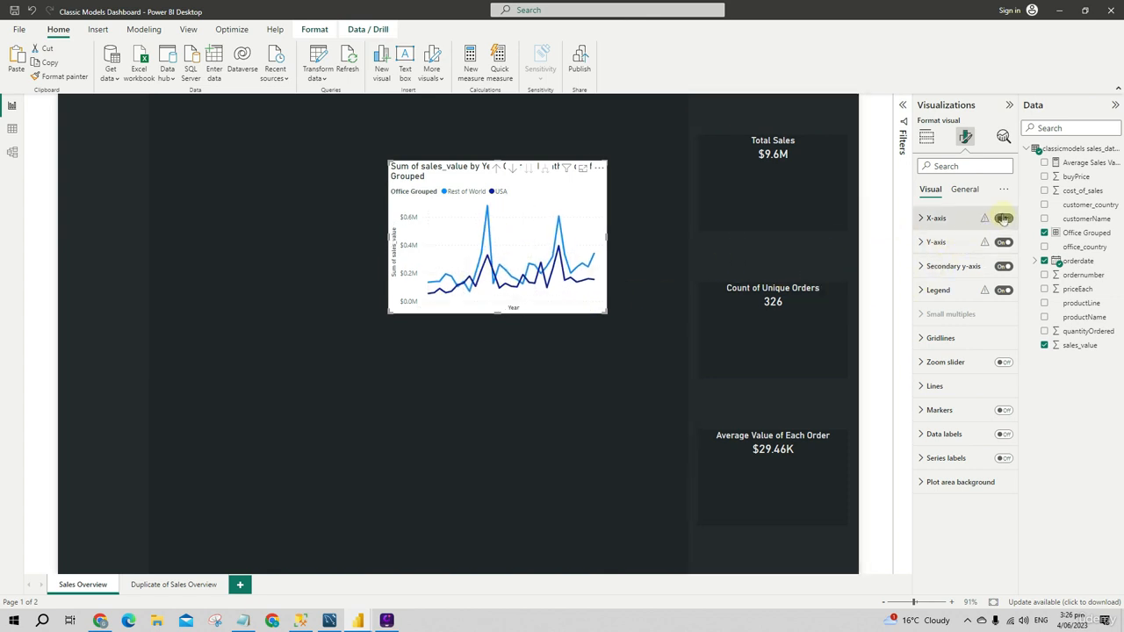
{"action": "left_click", "coordinate": [957, 218]}
{"action": "left_click", "coordinate": [999, 341]}
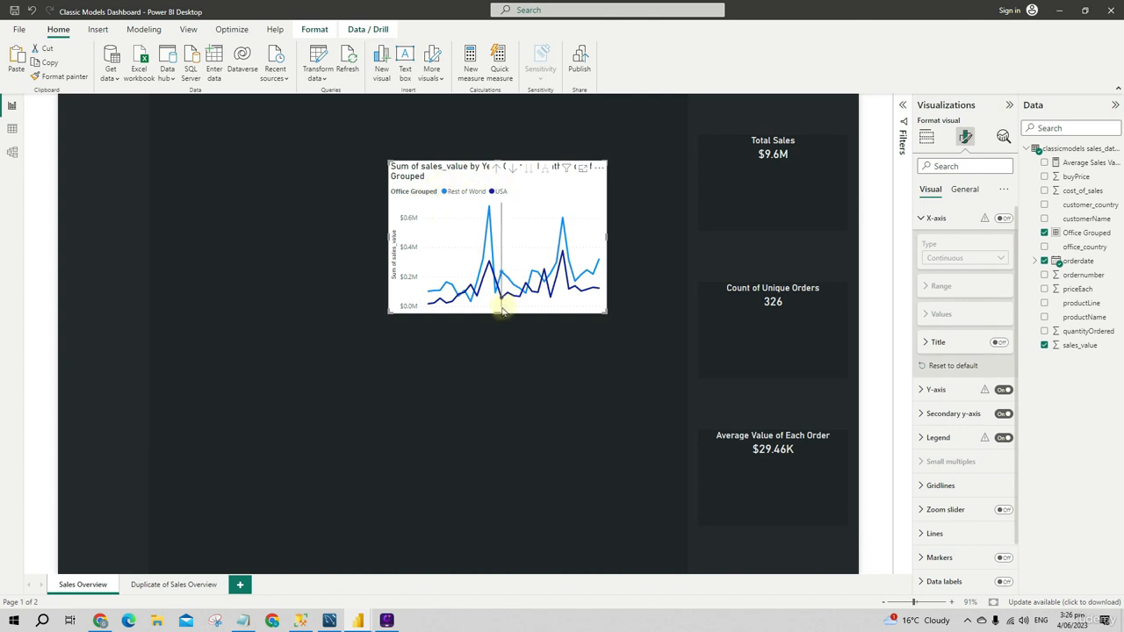
- Turn off the line chart's Y-axis title and collapse both axis formatting sections
{"action": "left_click", "coordinate": [933, 389]}
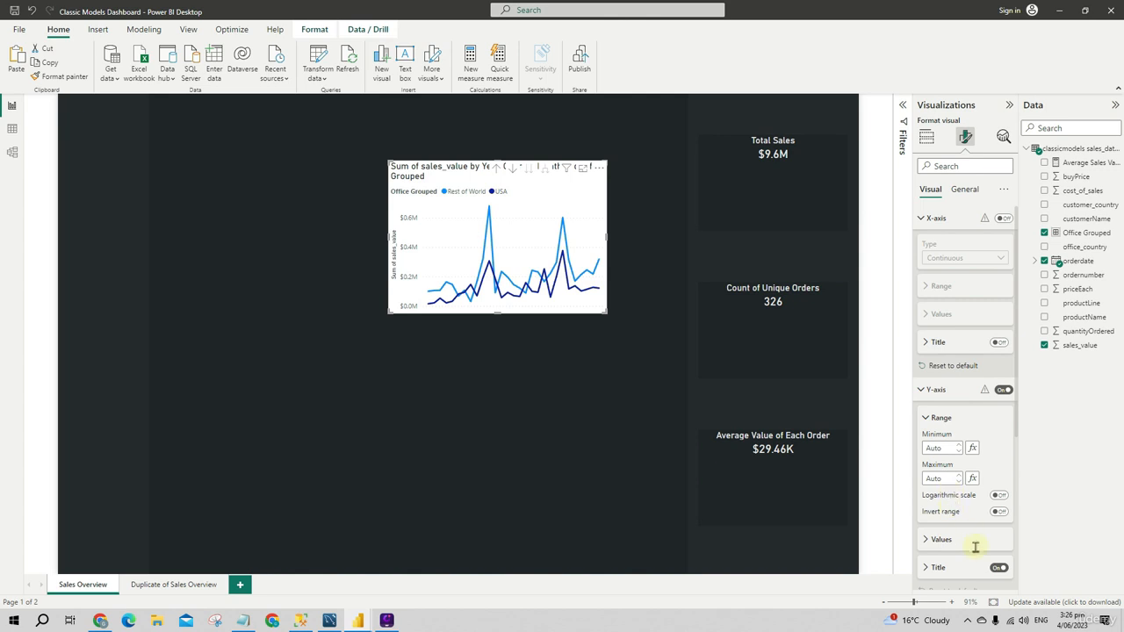
{"action": "left_click", "coordinate": [998, 568]}
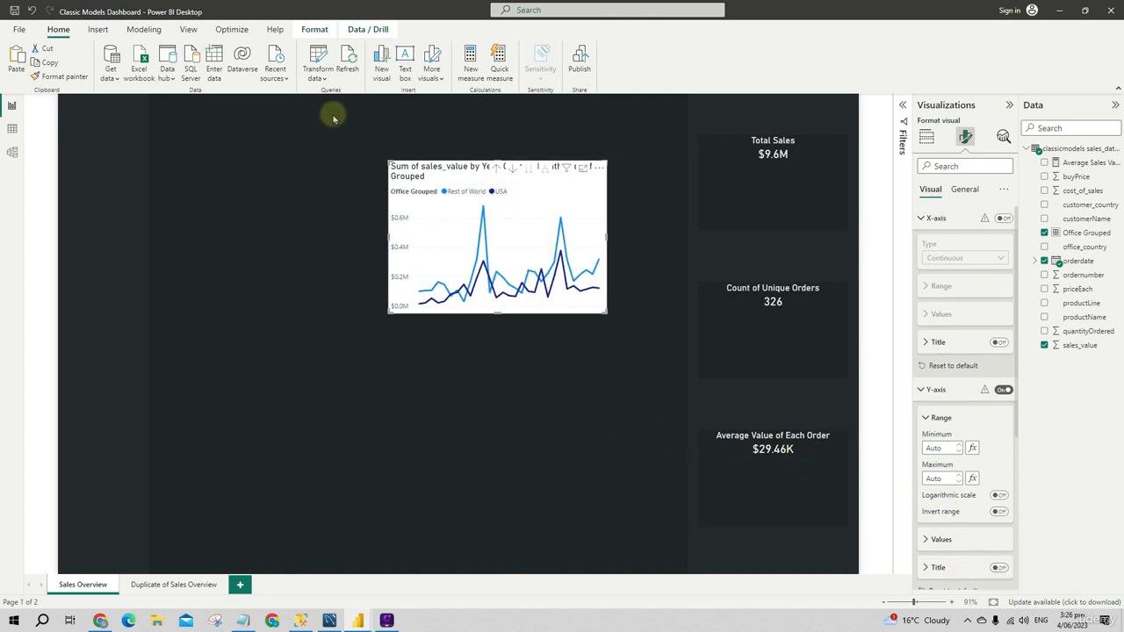
{"action": "scroll", "coordinate": [991, 351], "scroll_direction": "down", "scroll_amount": 2}
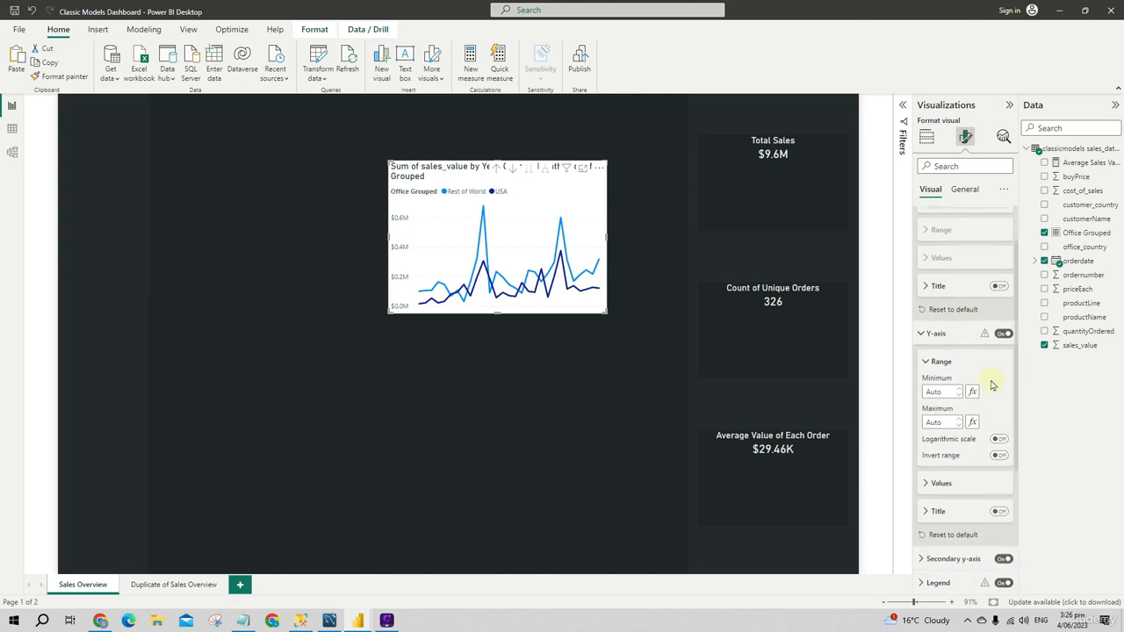
{"action": "scroll", "coordinate": [991, 384], "scroll_direction": "up", "scroll_amount": 2}
{"action": "left_click", "coordinate": [929, 389]}
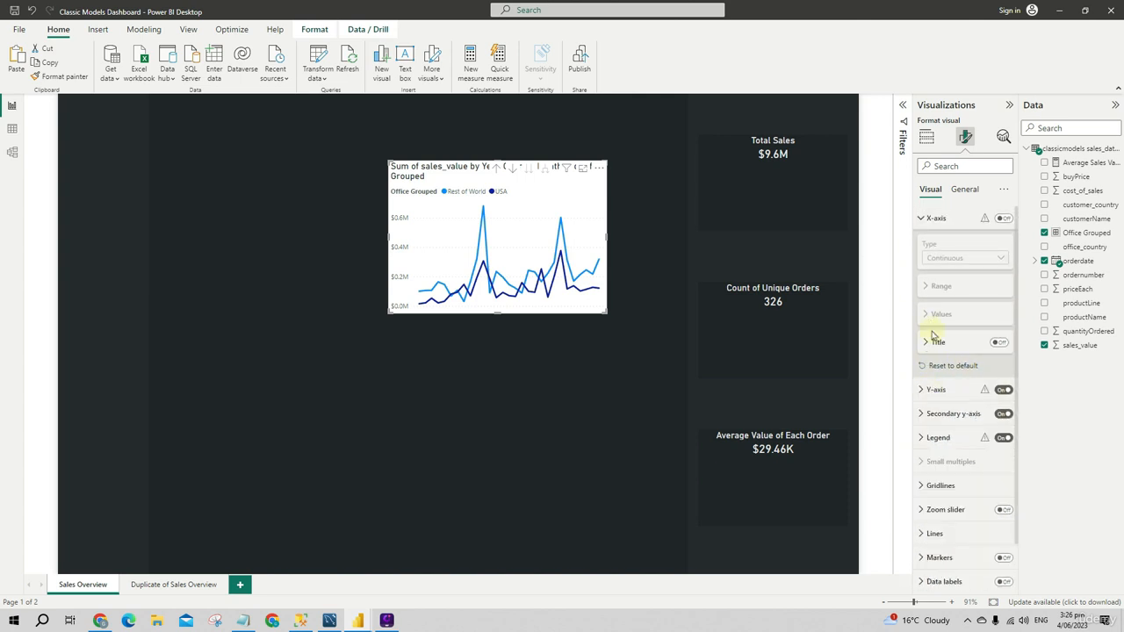
{"action": "left_click", "coordinate": [926, 219]}
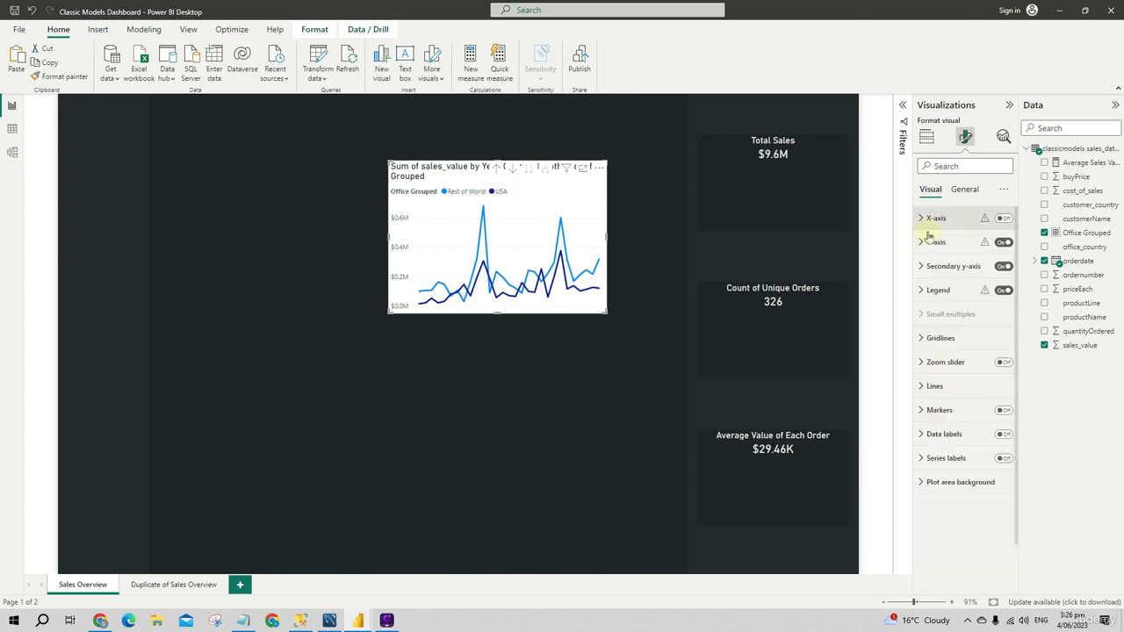
- Position the line chart's legend at Bottom center
{"action": "left_click", "coordinate": [932, 295]}
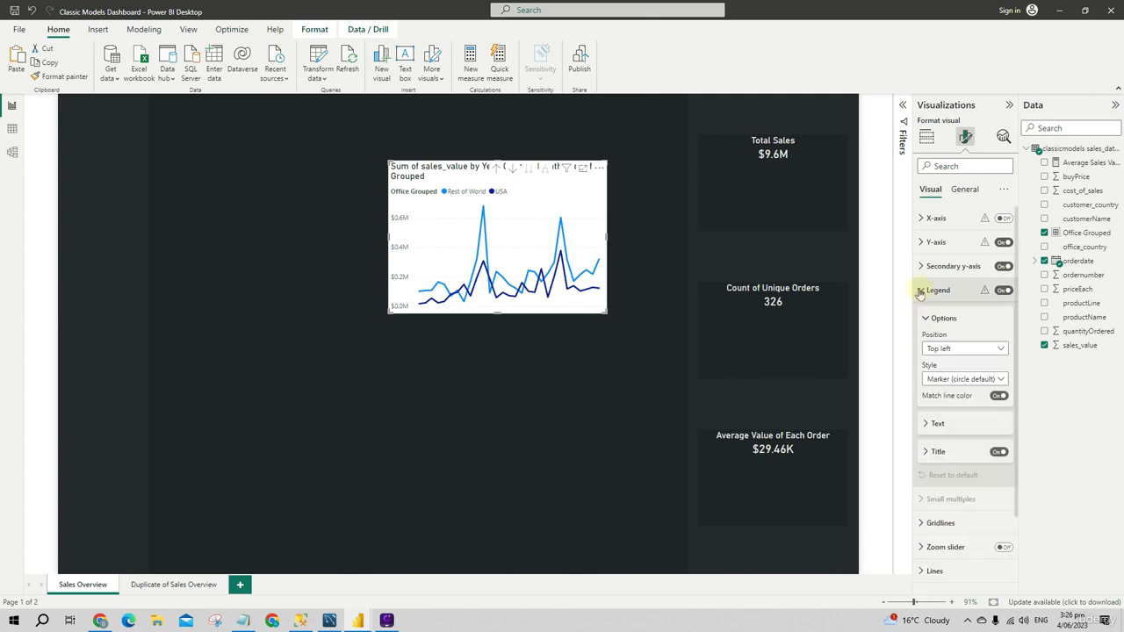
{"action": "left_click", "coordinate": [943, 348]}
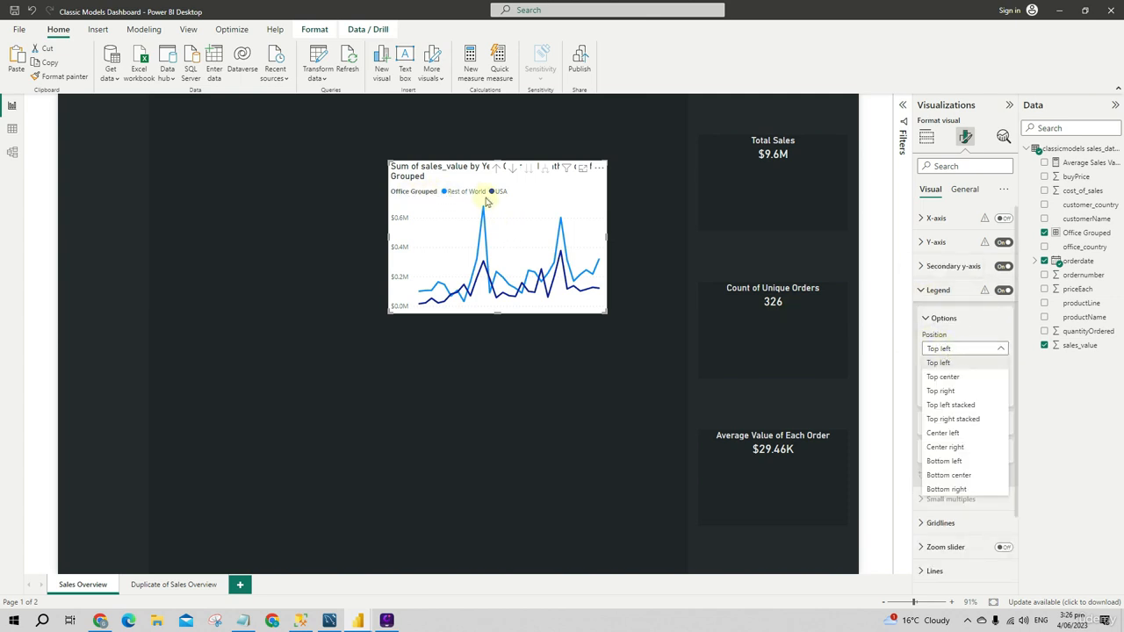
{"action": "left_click", "coordinate": [958, 475]}
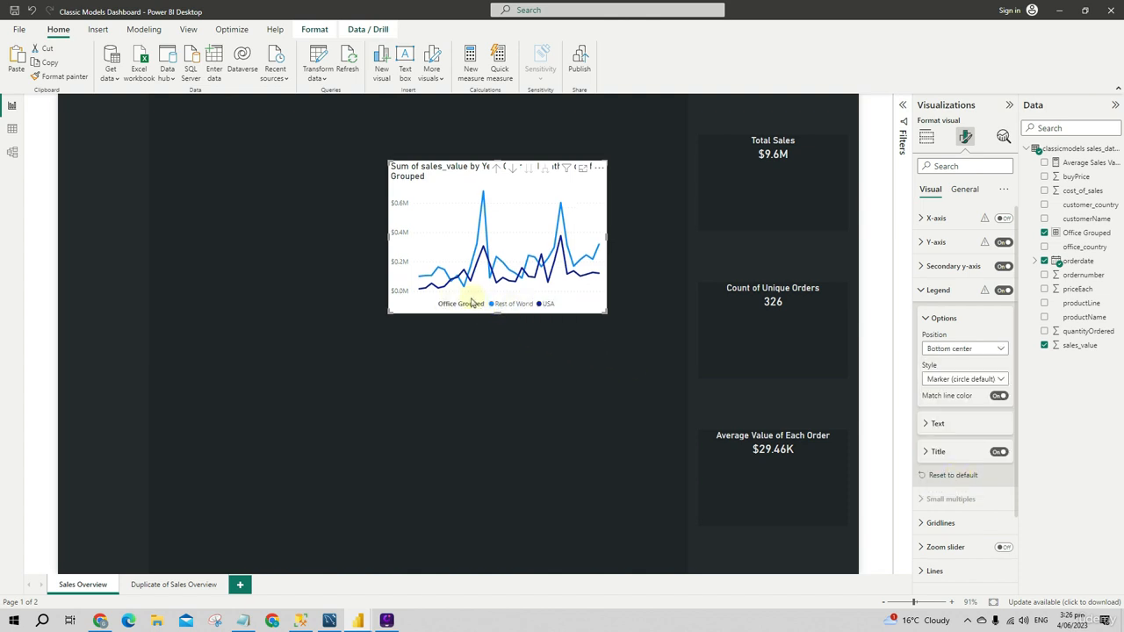
{"action": "left_click", "coordinate": [971, 377]}
{"action": "left_click", "coordinate": [973, 379]}
{"action": "left_click", "coordinate": [941, 426]}
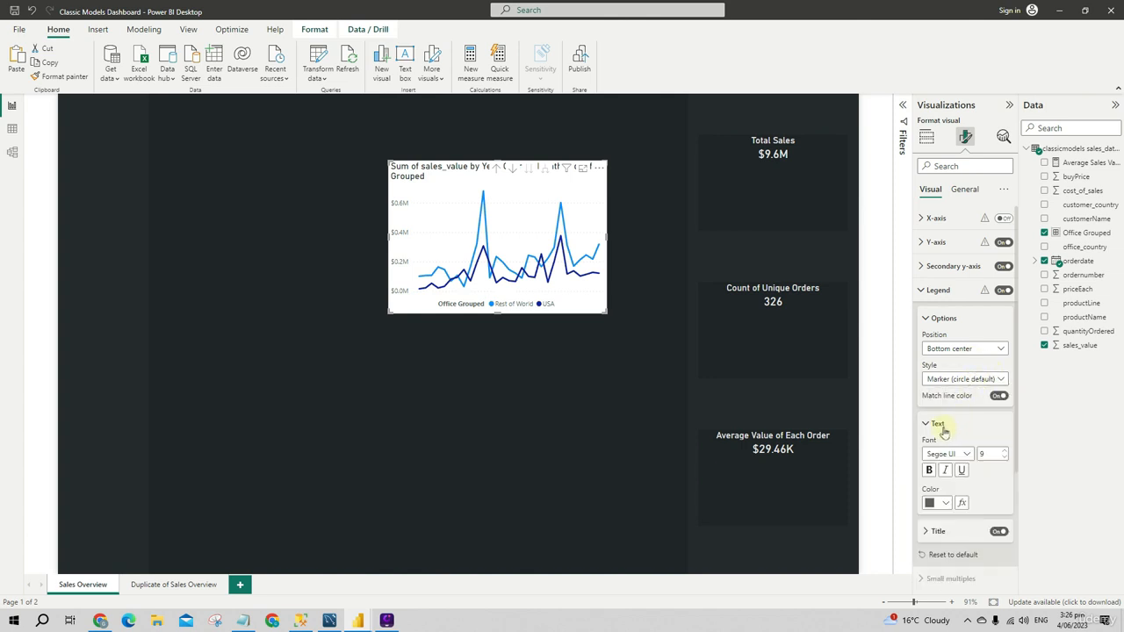
{"action": "left_click", "coordinate": [938, 426]}
- Change the line chart's legend title text to "Office:"
{"action": "left_click", "coordinate": [938, 451]}
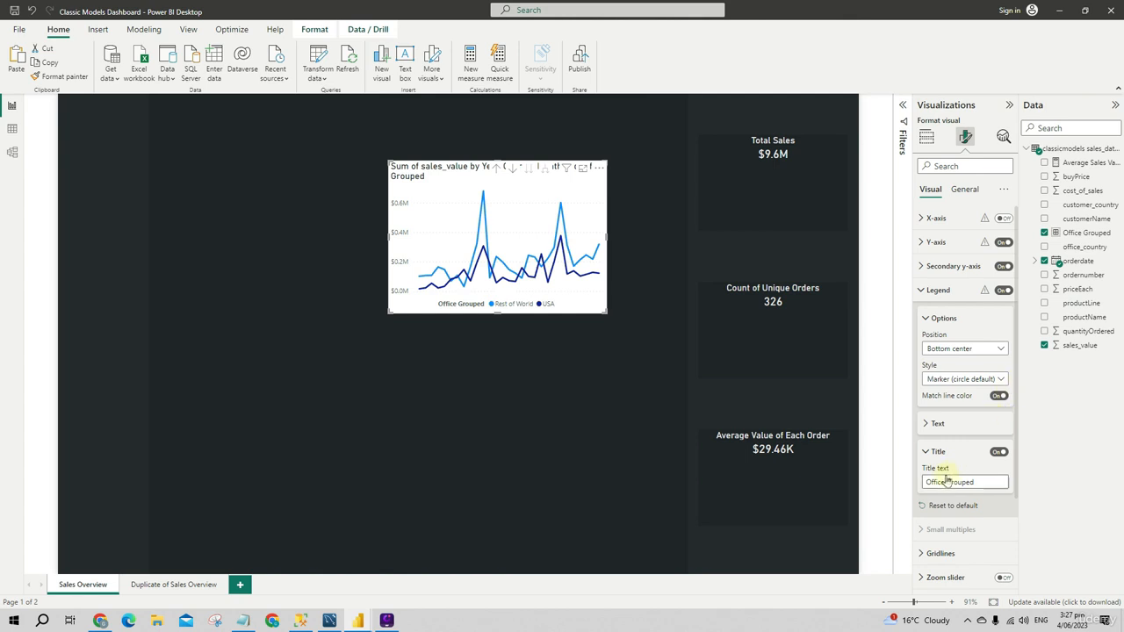
{"action": "left_click_drag", "start_coordinate": [946, 482], "coordinate": [973, 481]}
{"action": "key", "text": "BackSpace"}
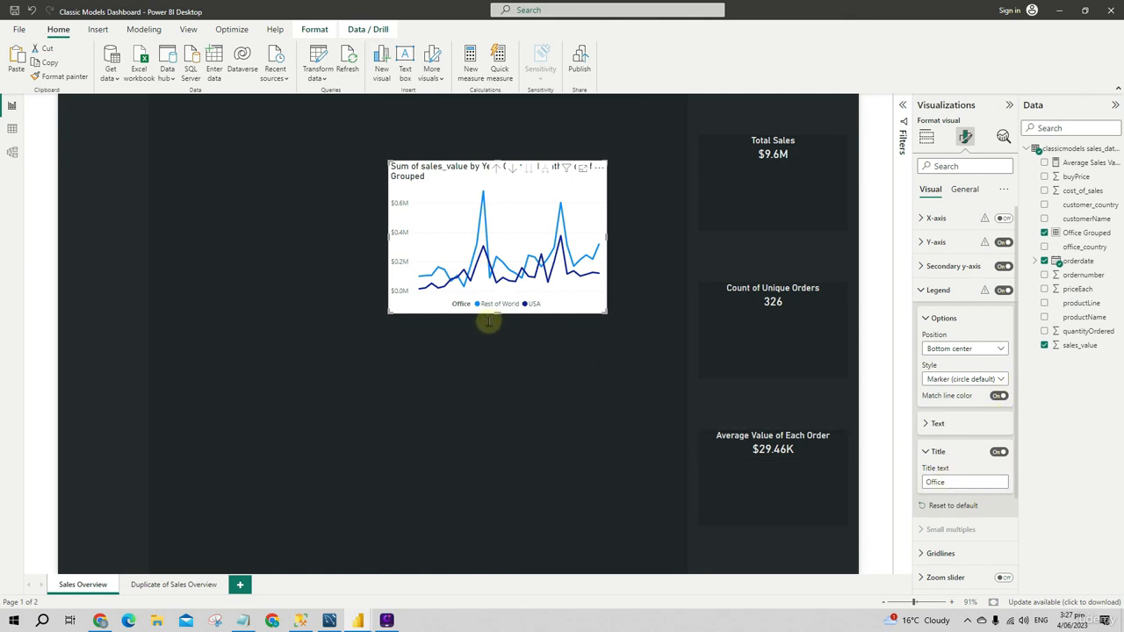
{"action": "type", "text": ":"}
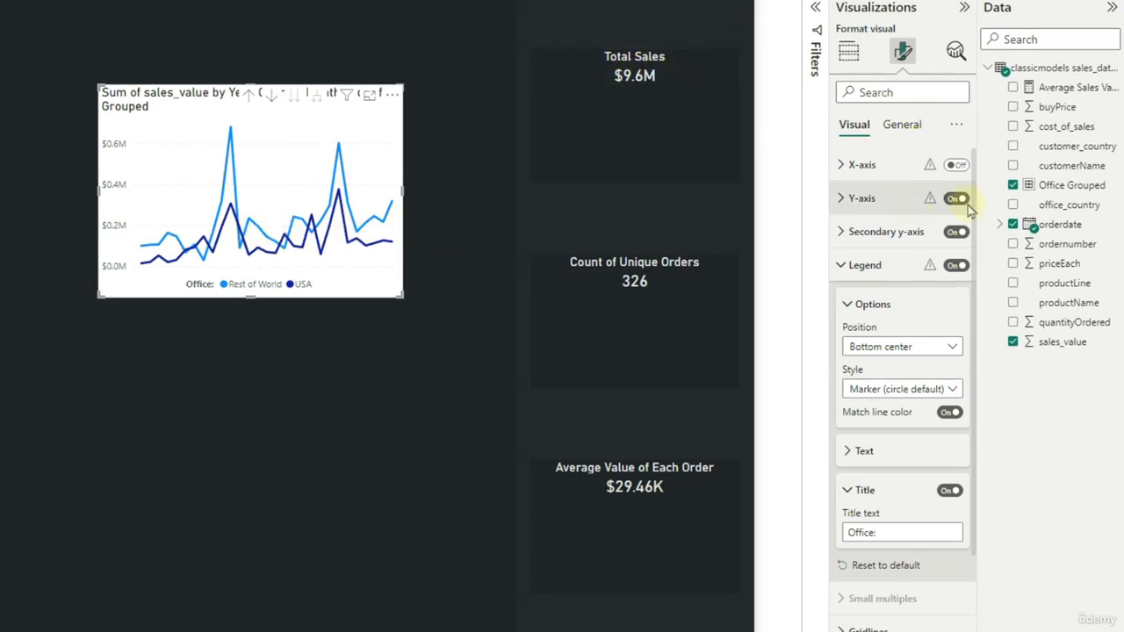
- Turn off the line chart's title and shrink the chart from its upper-left corner, mainly reducing its height
{"action": "left_click", "coordinate": [904, 125]}
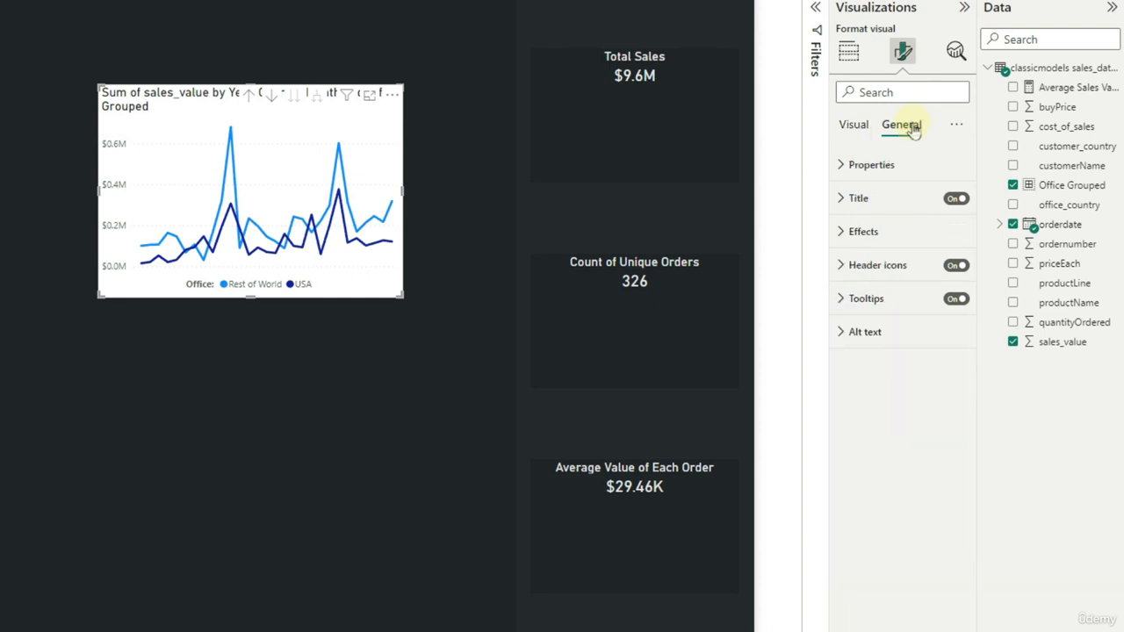
{"action": "left_click", "coordinate": [956, 199]}
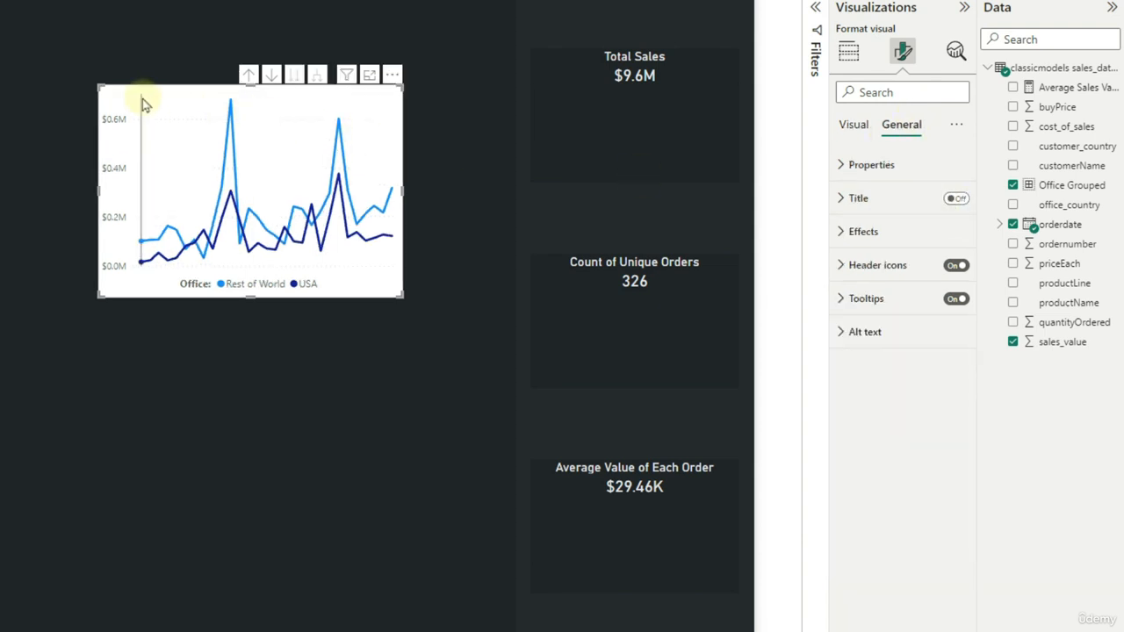
{"action": "left_click_drag", "start_coordinate": [99, 81], "coordinate": [107, 146]}
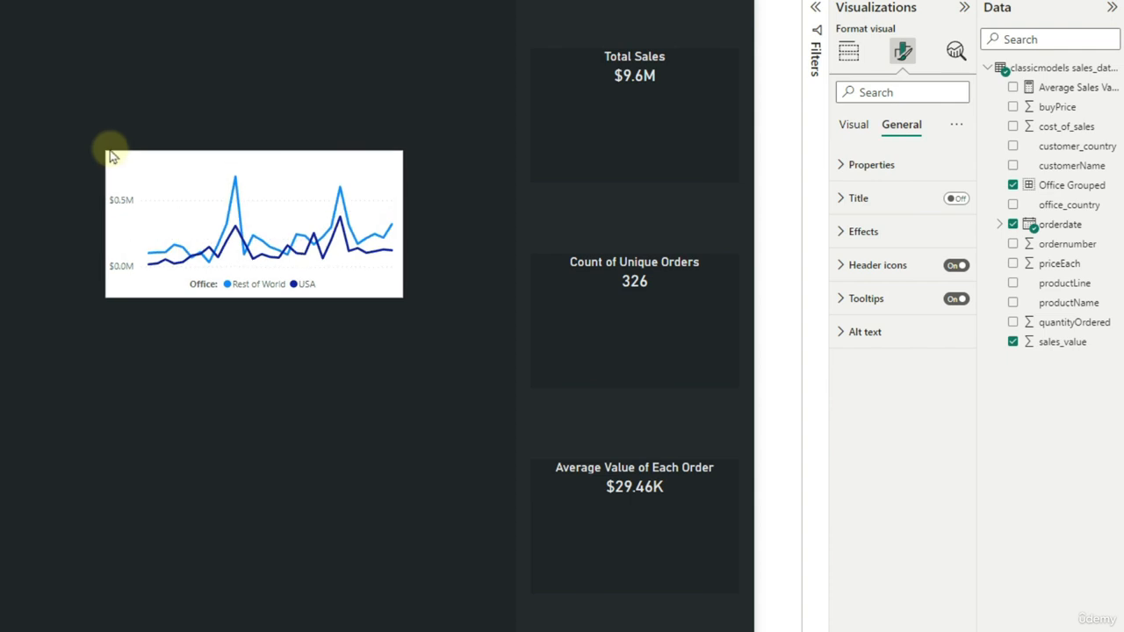
- Set the USA line's color in the chart to the custom hex value #196266
{"action": "left_click", "coordinate": [859, 124]}
{"action": "left_click", "coordinate": [841, 263]}
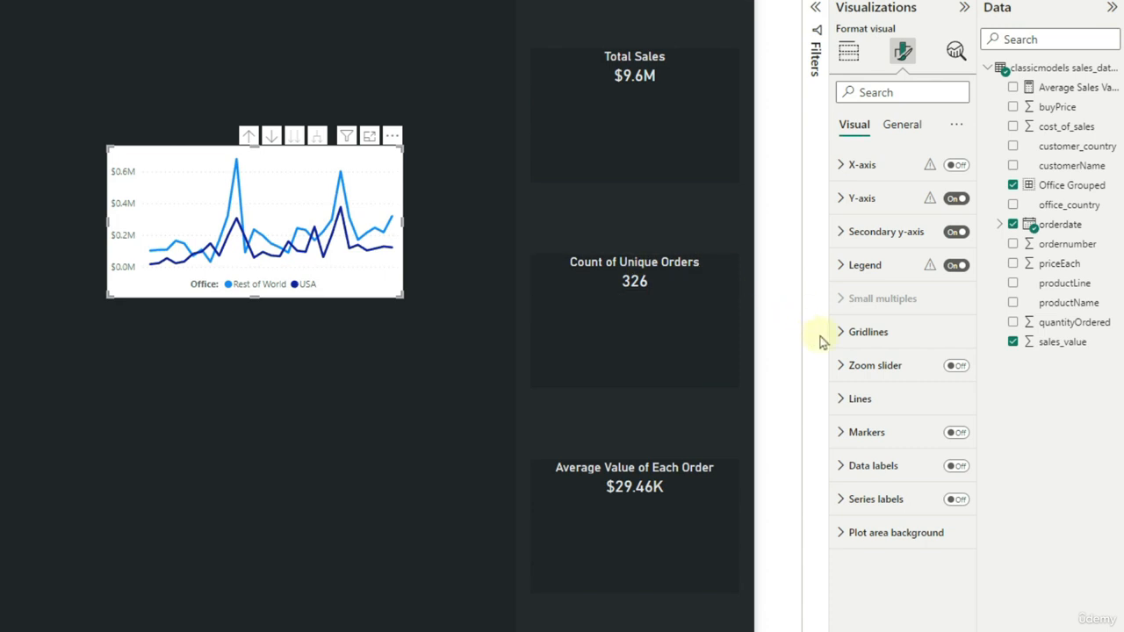
{"action": "left_click", "coordinate": [857, 399]}
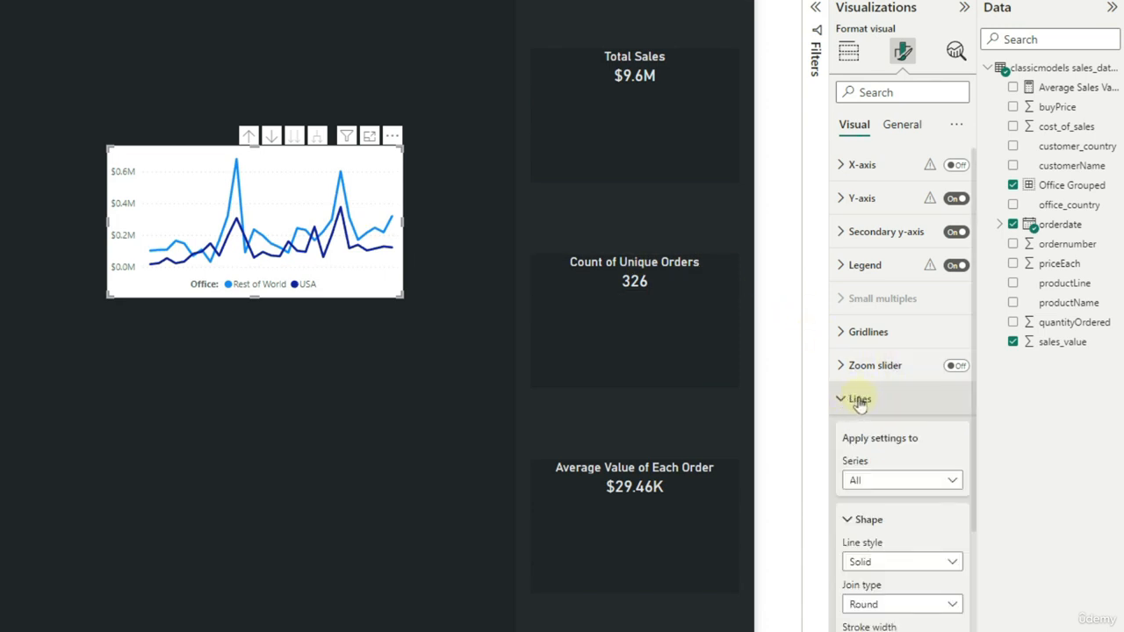
{"action": "scroll", "coordinate": [887, 409], "scroll_direction": "down", "scroll_amount": 3}
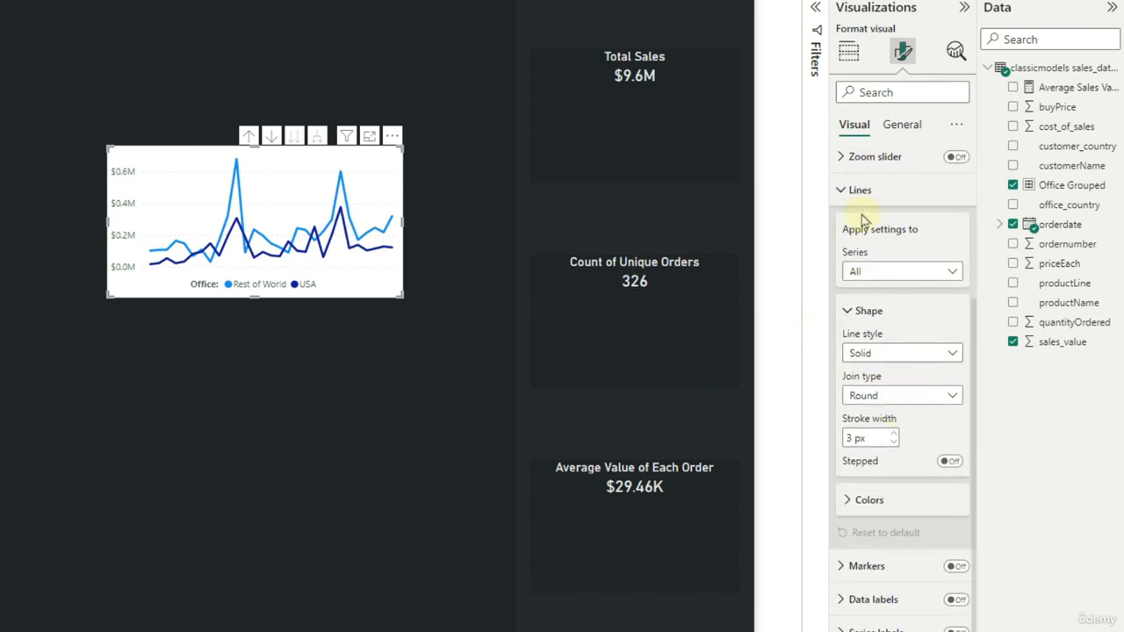
{"action": "left_click", "coordinate": [867, 500]}
{"action": "scroll", "coordinate": [917, 498], "scroll_direction": "down", "scroll_amount": 2}
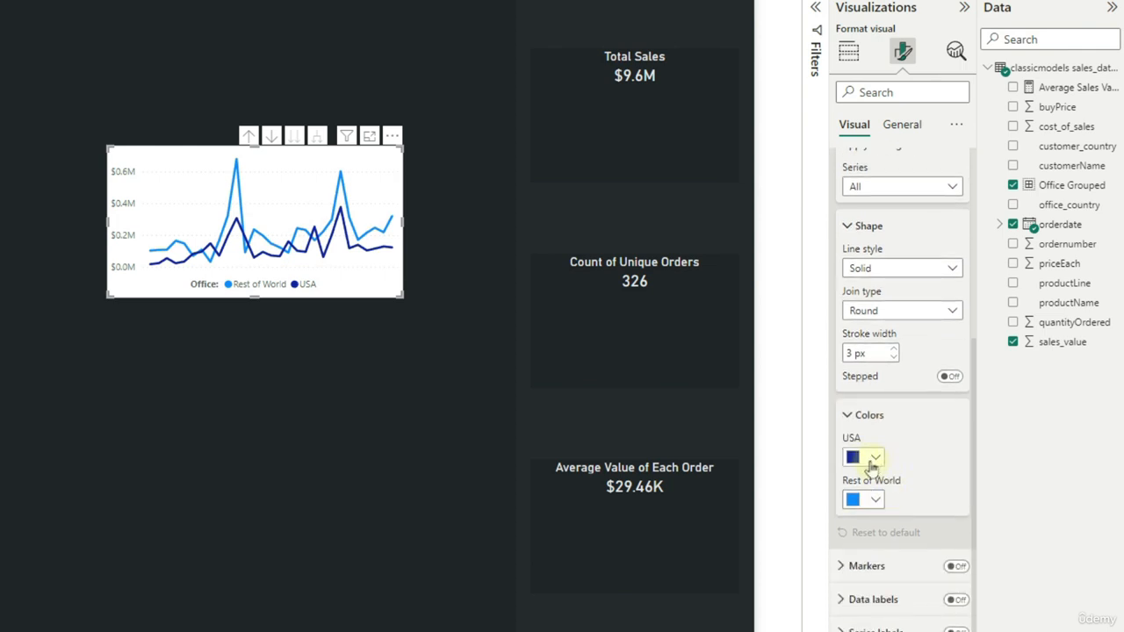
{"action": "left_click", "coordinate": [871, 461]}
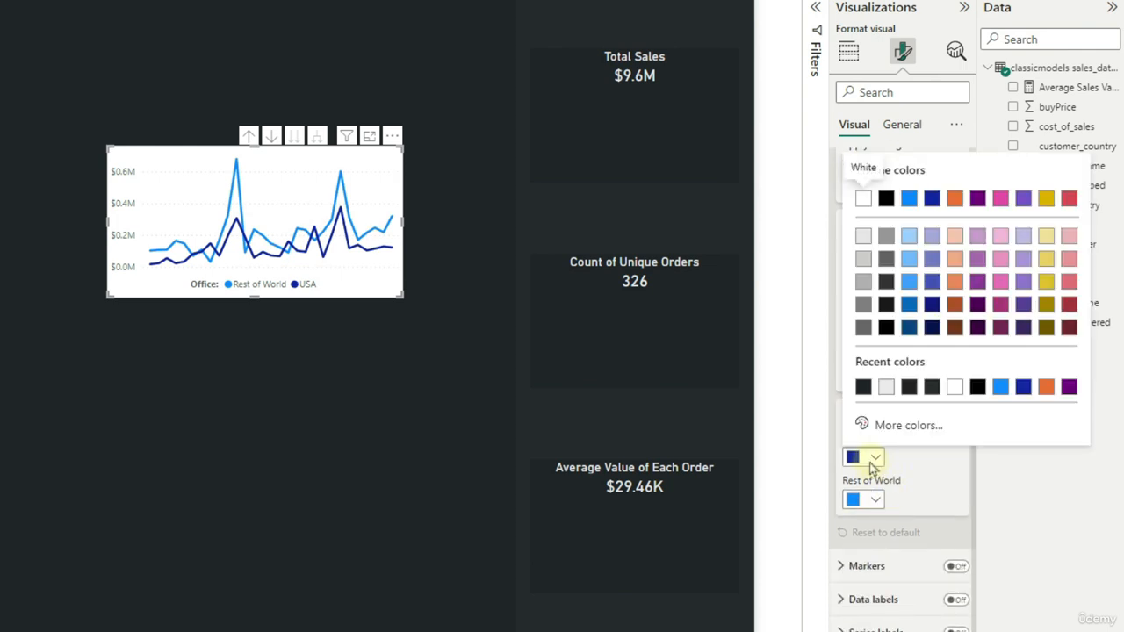
{"action": "left_click", "coordinate": [913, 426]}
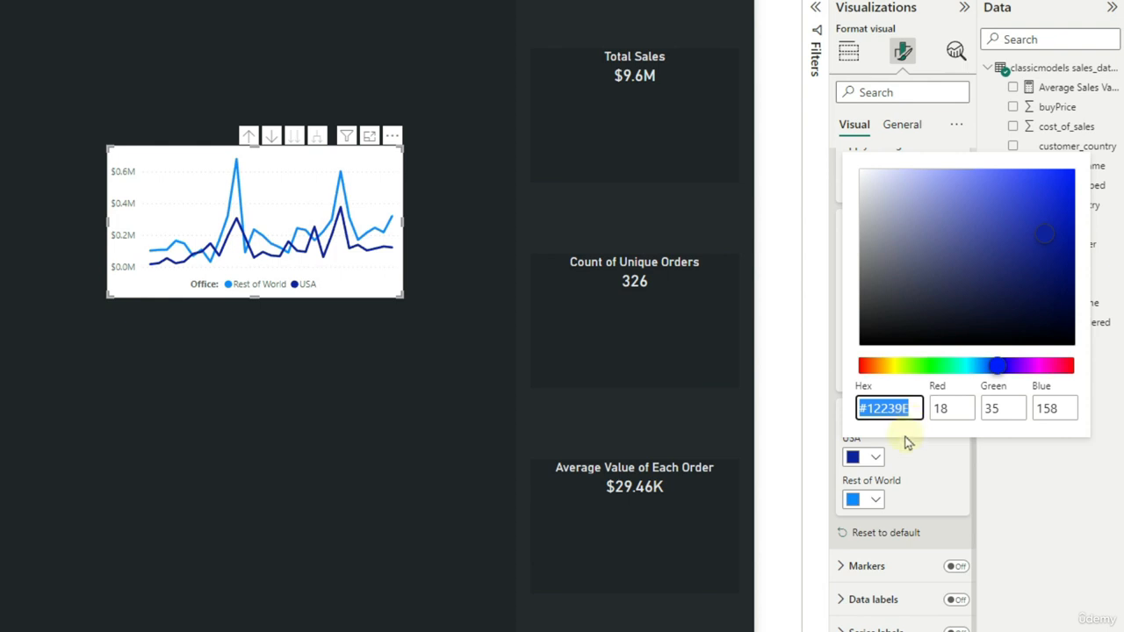
{"action": "left_click", "coordinate": [967, 367]}
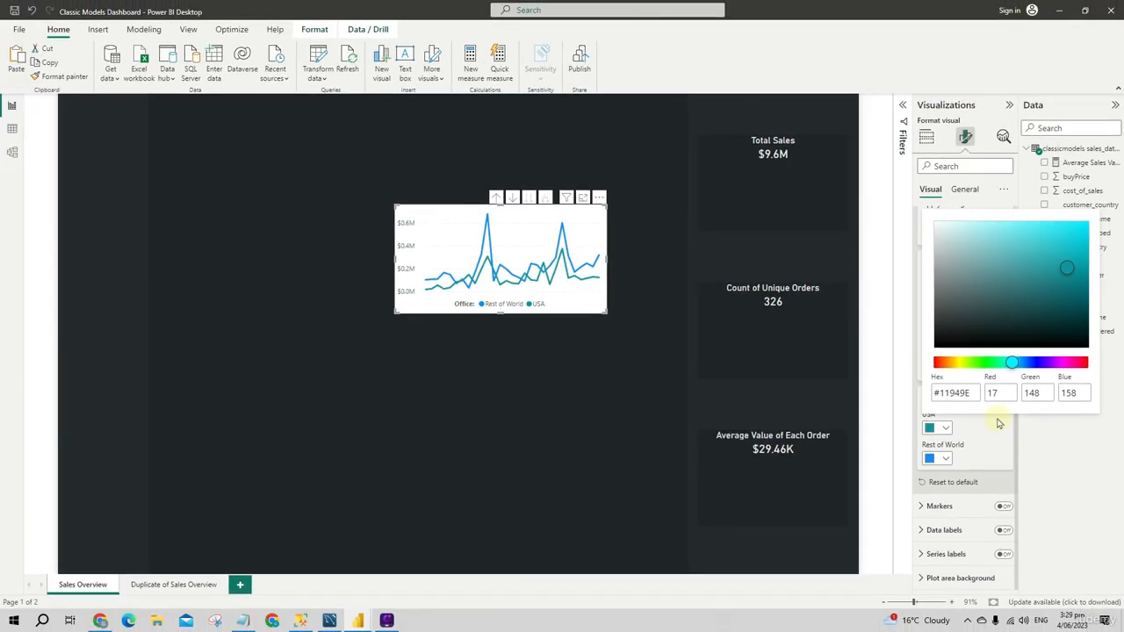
{"action": "left_click_drag", "start_coordinate": [943, 393], "coordinate": [963, 393]}
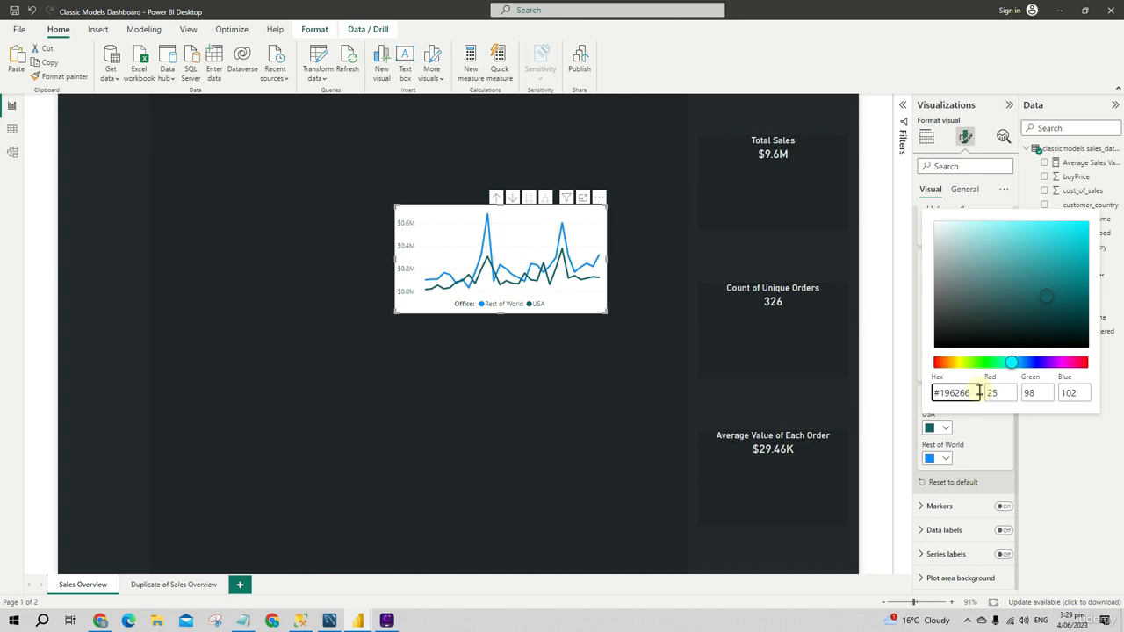
{"action": "left_click", "coordinate": [941, 459]}
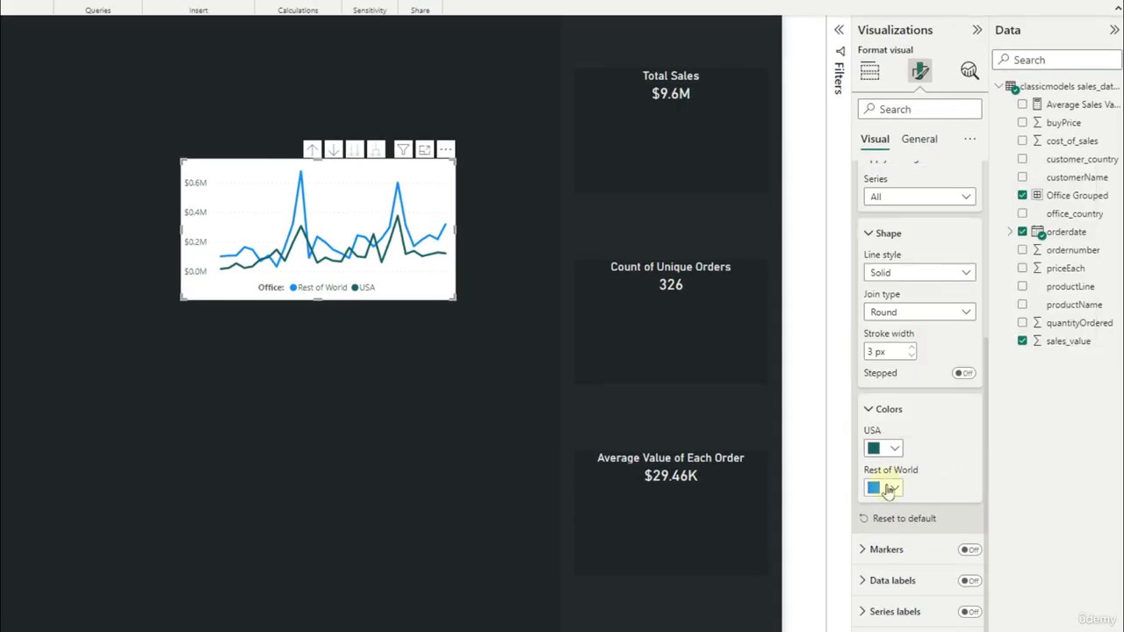
- Set the Rest of World line's color to #46ABB0 and collapse the line formatting section
{"action": "left_click", "coordinate": [888, 488]}
{"action": "left_click", "coordinate": [925, 458]}
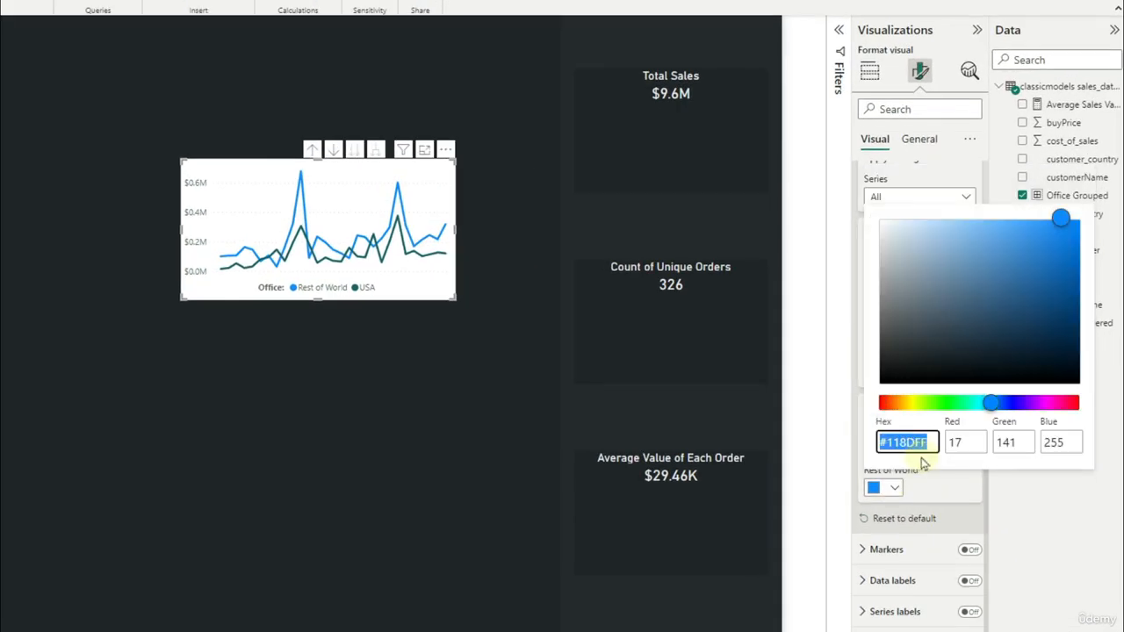
{"action": "left_click_drag", "start_coordinate": [887, 442], "coordinate": [955, 444]}
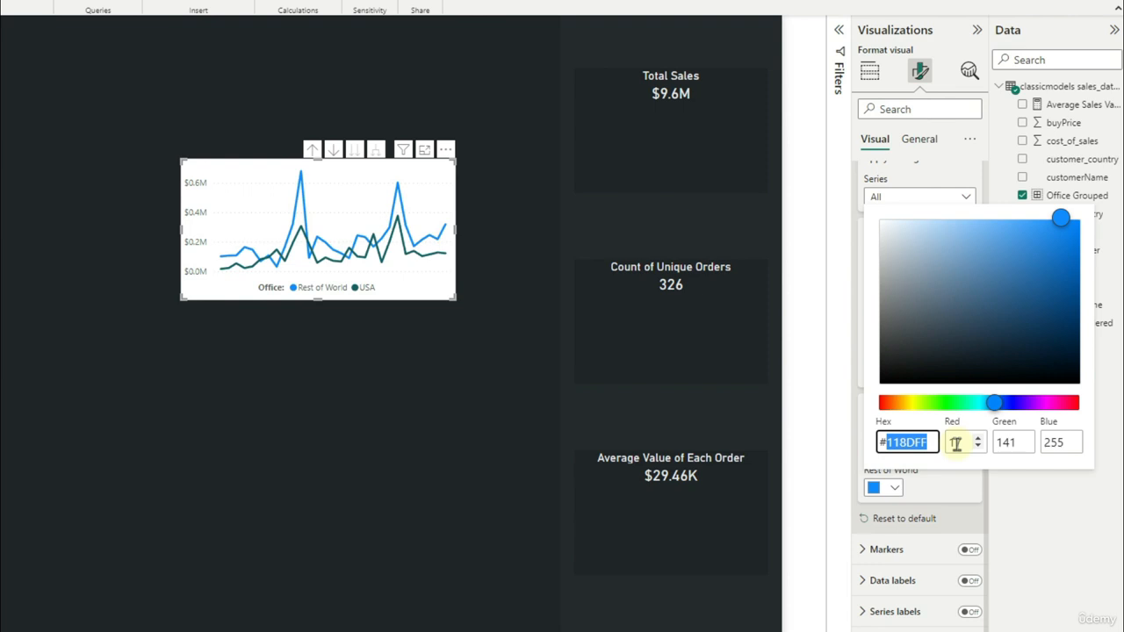
{"action": "type", "text": "46"}
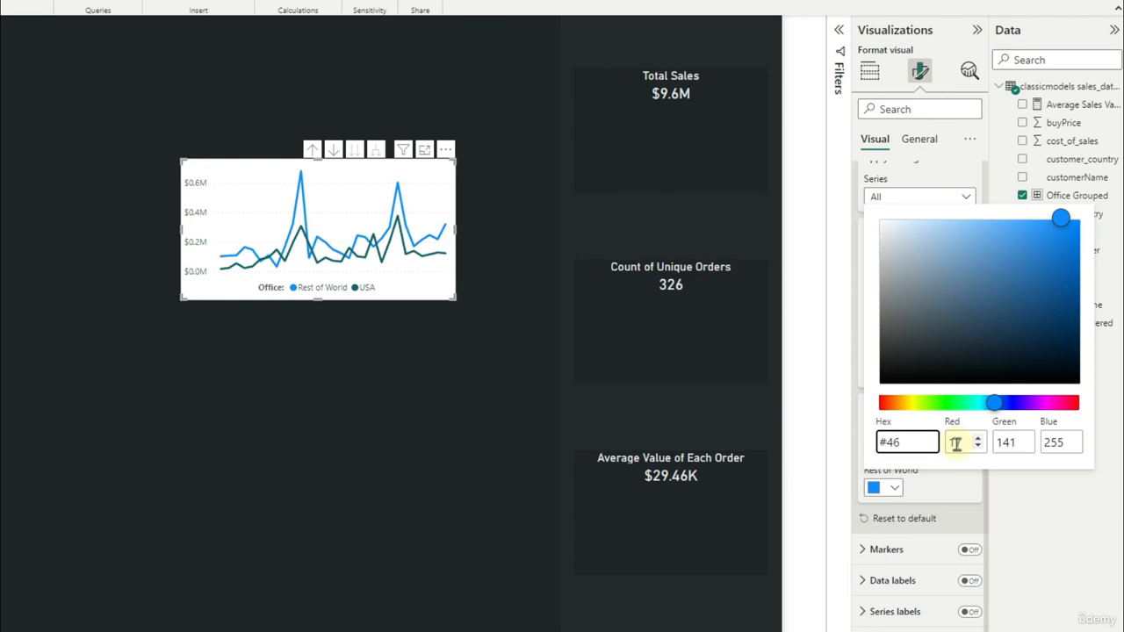
{"action": "type", "text": "abb0"}
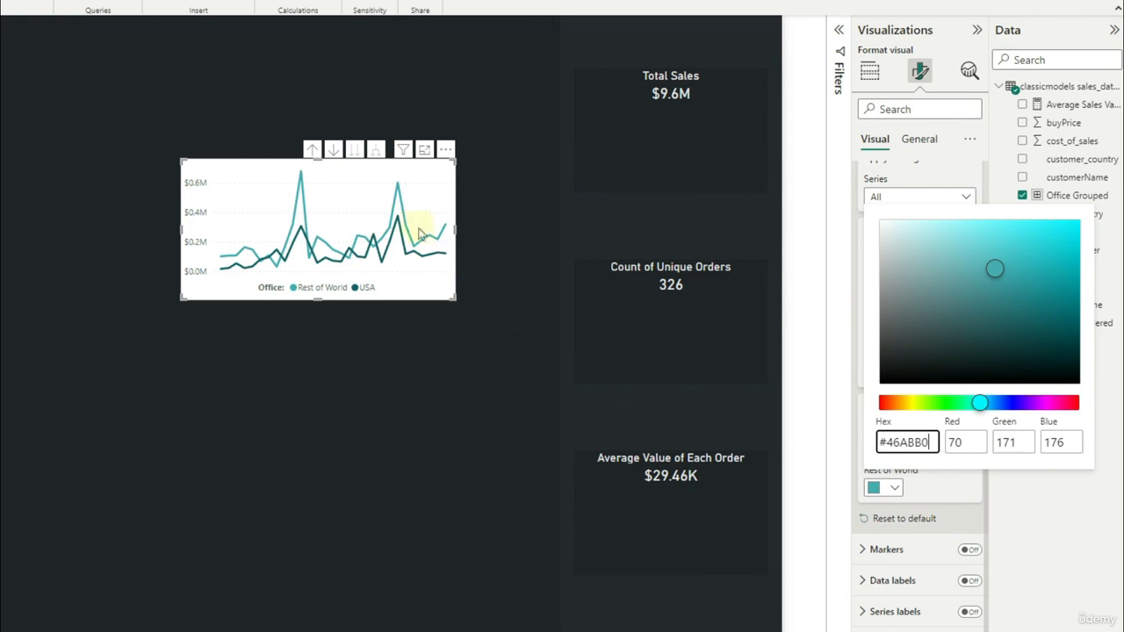
{"action": "left_click", "coordinate": [1043, 518]}
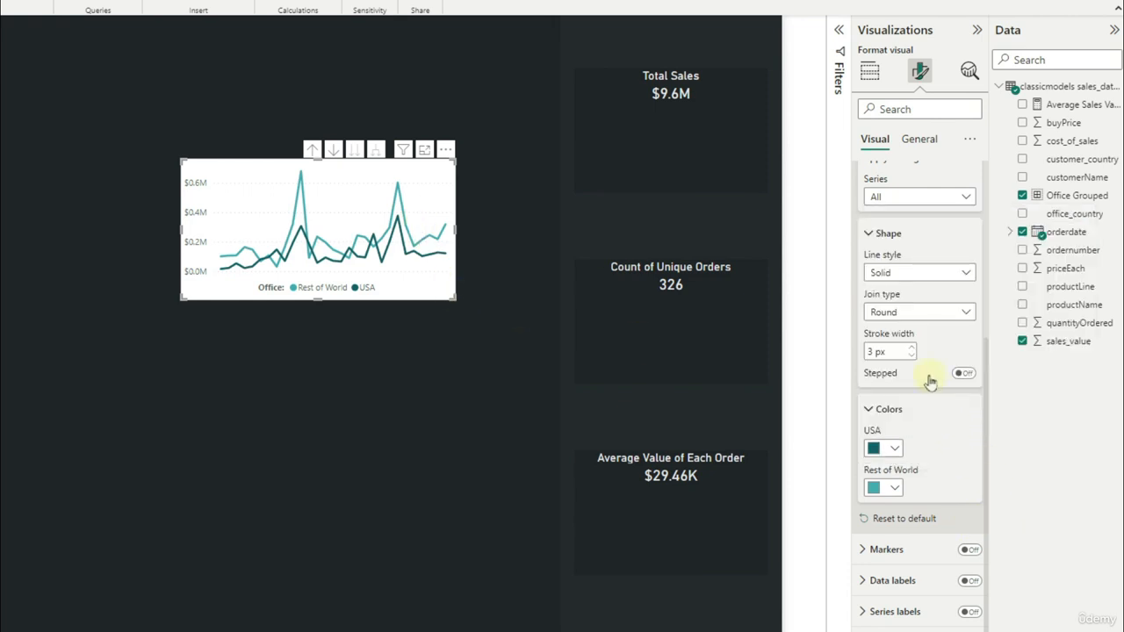
{"action": "left_click", "coordinate": [889, 409]}
{"action": "left_click", "coordinate": [882, 200]}
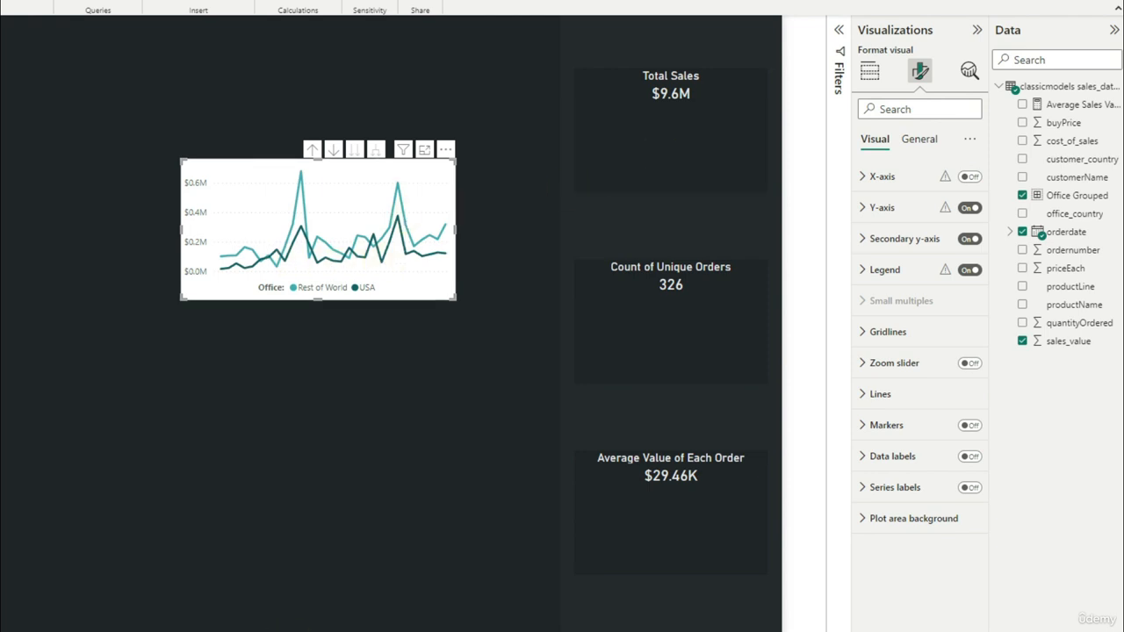
- Switch to Notepad, copy the canvas background color code #212529, and minimize the notes
{"action": "left_click", "coordinate": [351, 631]}
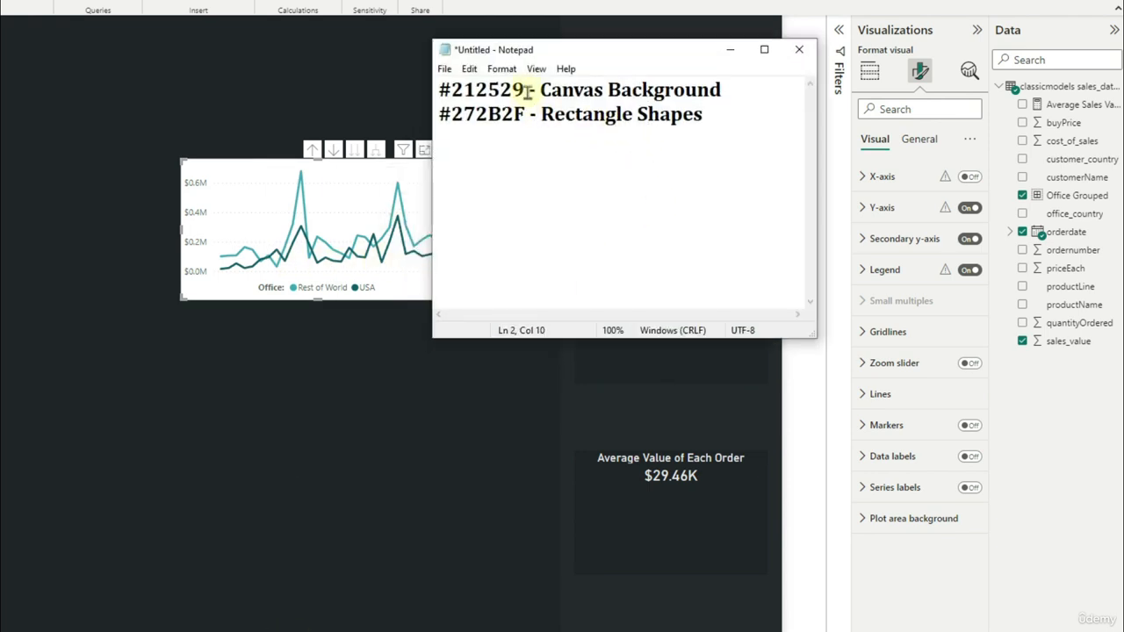
{"action": "left_click_drag", "start_coordinate": [526, 90], "coordinate": [439, 89]}
{"action": "key", "text": "ctrl+c"}
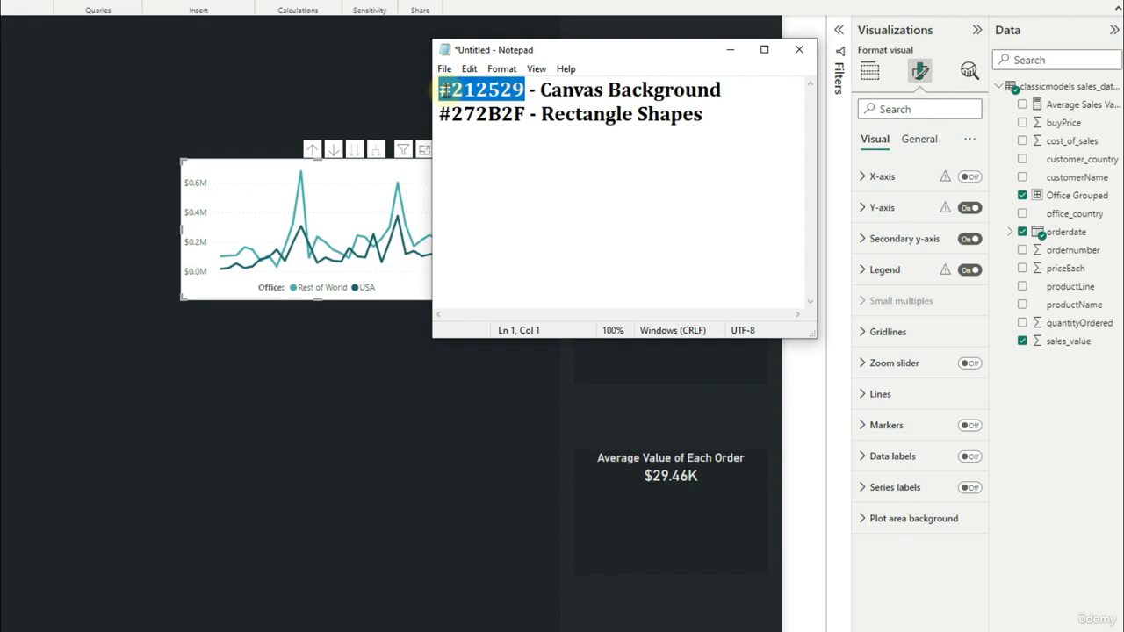
{"action": "left_click", "coordinate": [730, 50]}
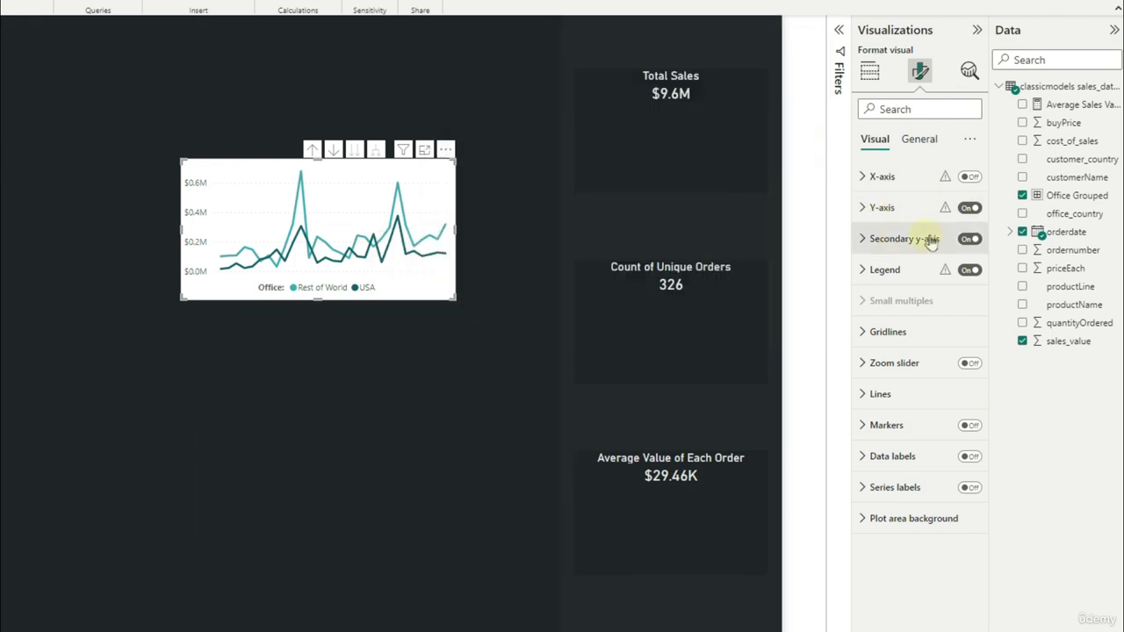
- Set the line chart's background color to #212529 using the copied code and collapse its background settings
{"action": "left_click", "coordinate": [918, 141]}
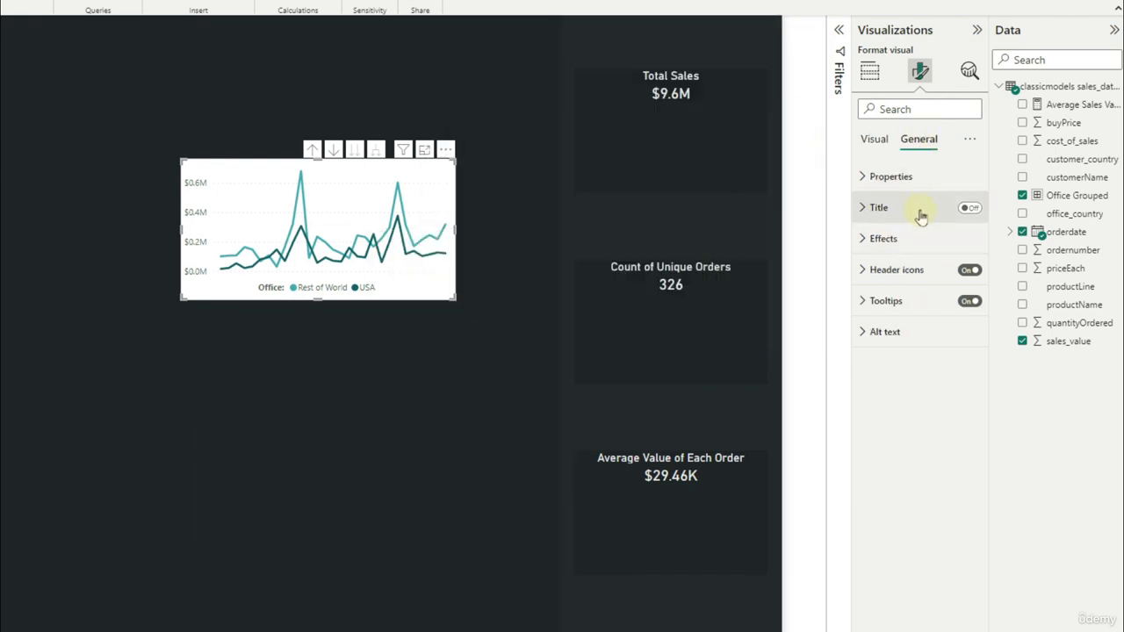
{"action": "left_click", "coordinate": [881, 240]}
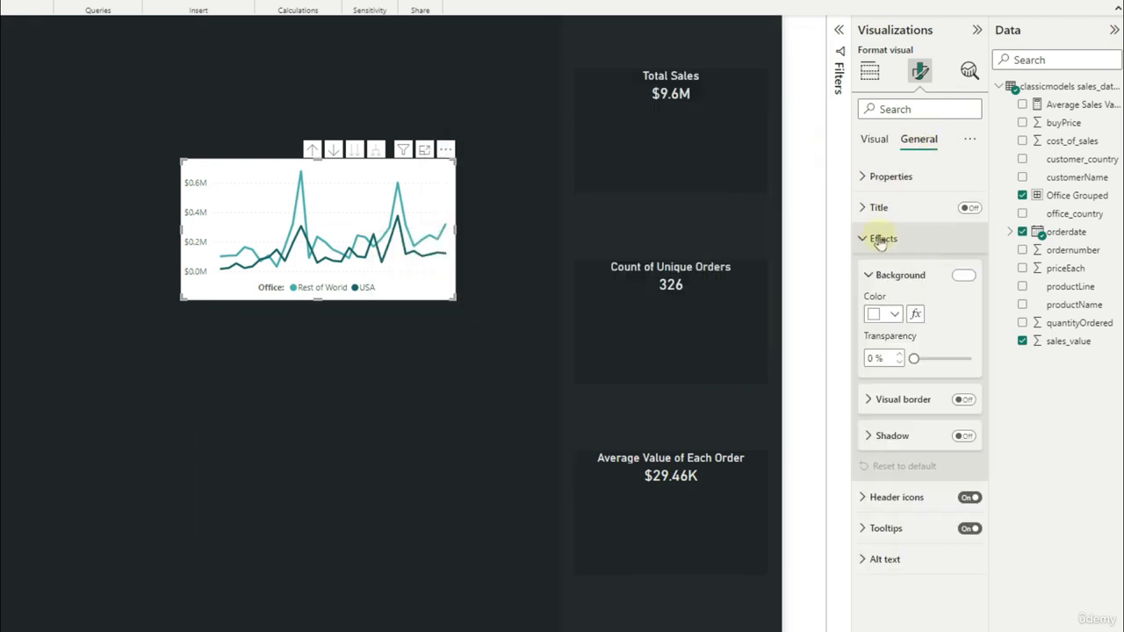
{"action": "left_click", "coordinate": [892, 316]}
{"action": "left_click", "coordinate": [929, 578]}
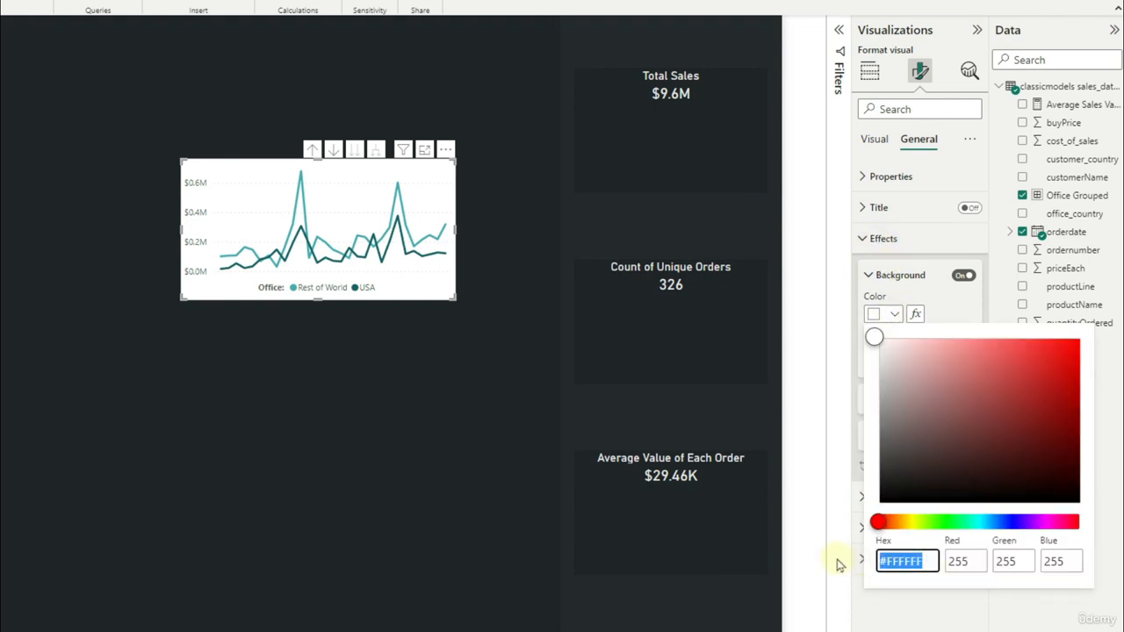
{"action": "key", "text": "ctrl+v"}
{"action": "left_click", "coordinate": [1045, 616]}
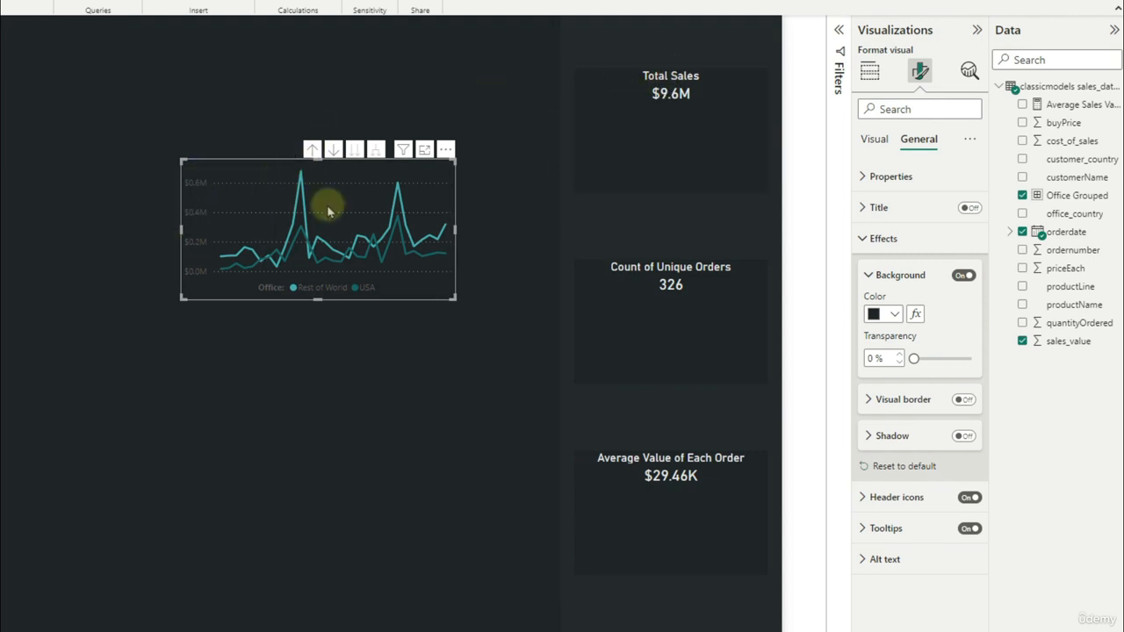
{"action": "left_click", "coordinate": [871, 277]}
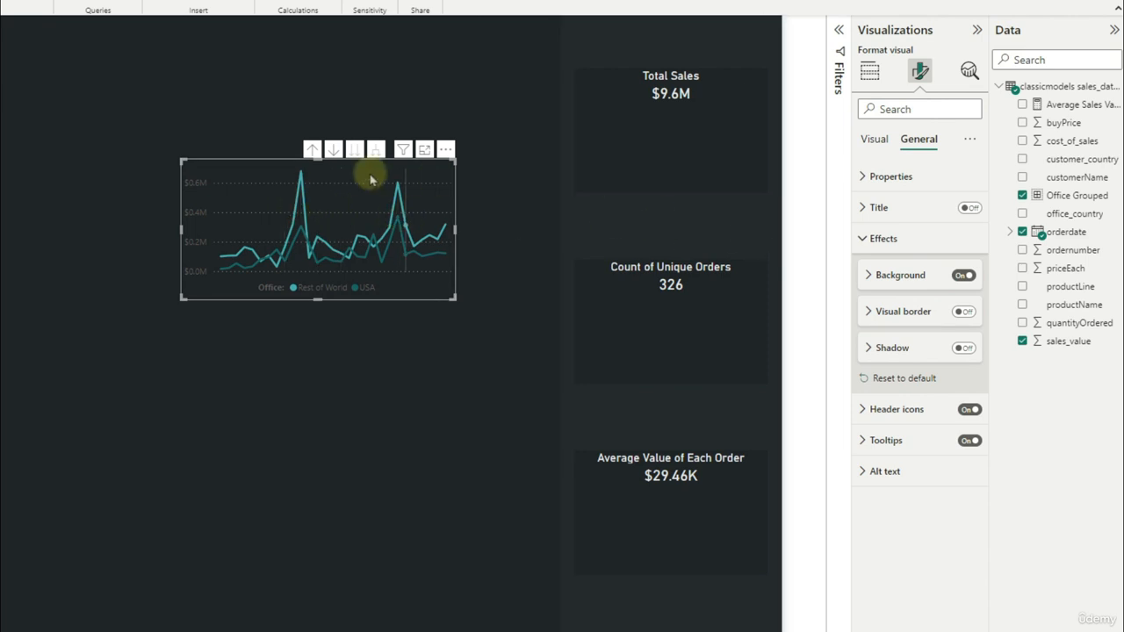
- Set the line chart's legend text color to the light gray theme shade directly below white
{"action": "left_click", "coordinate": [875, 140]}
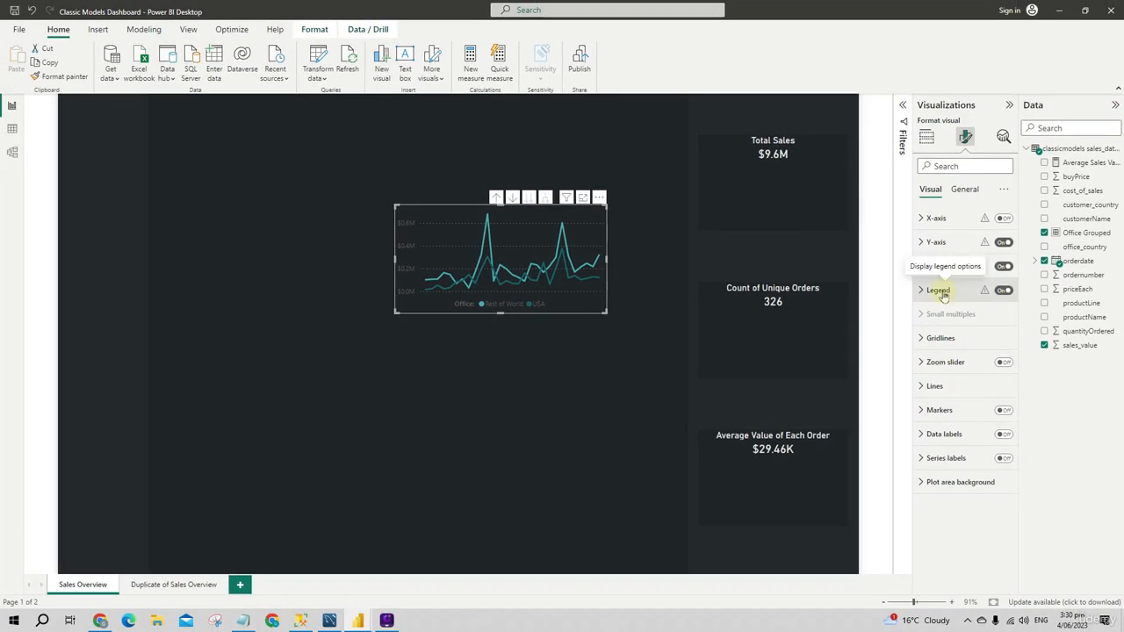
{"action": "left_click", "coordinate": [939, 291]}
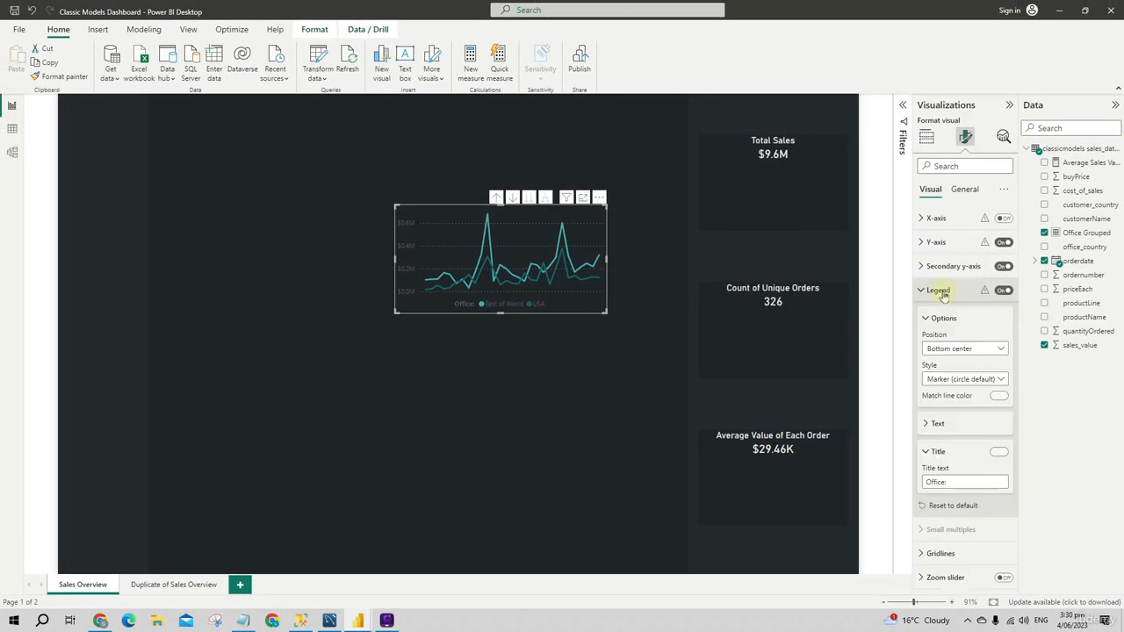
{"action": "left_click", "coordinate": [937, 424]}
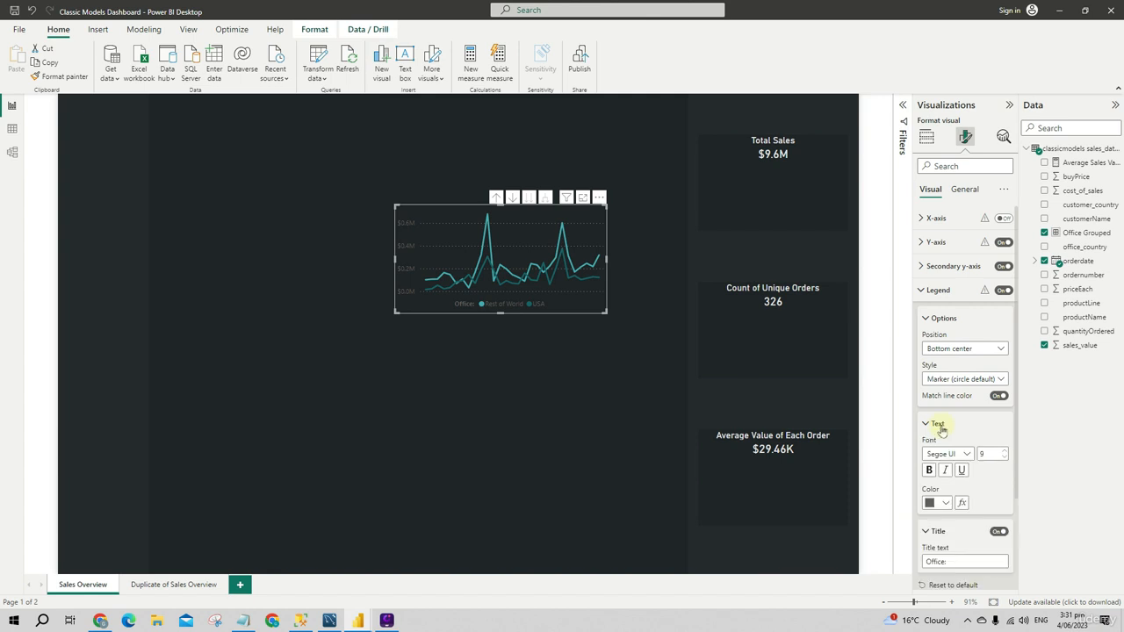
{"action": "left_click", "coordinate": [936, 504]}
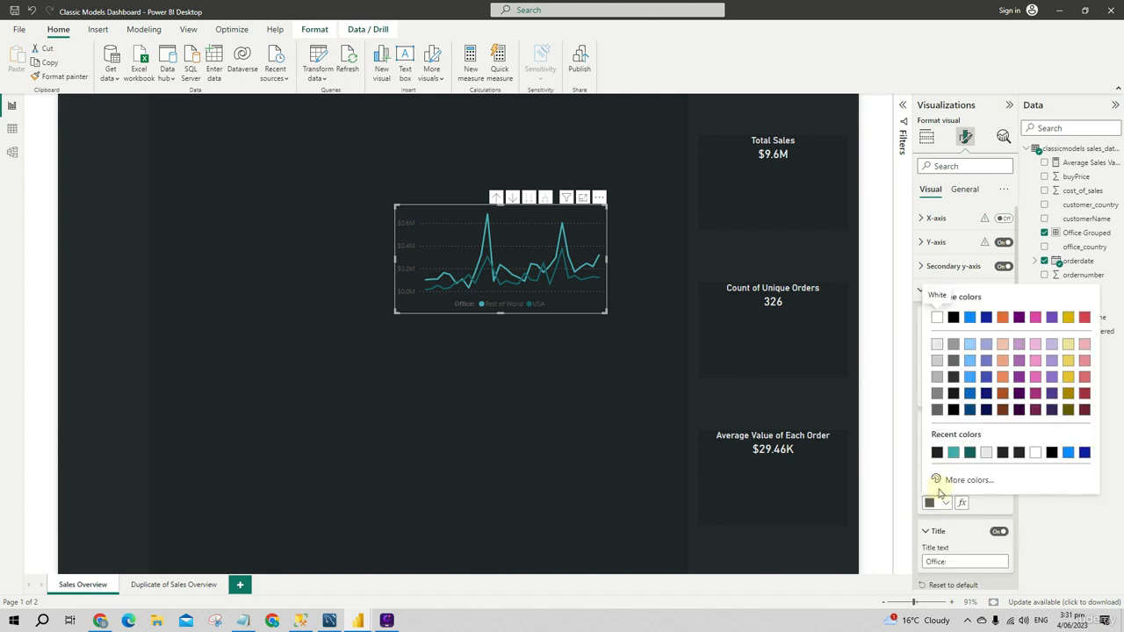
{"action": "left_click", "coordinate": [937, 345]}
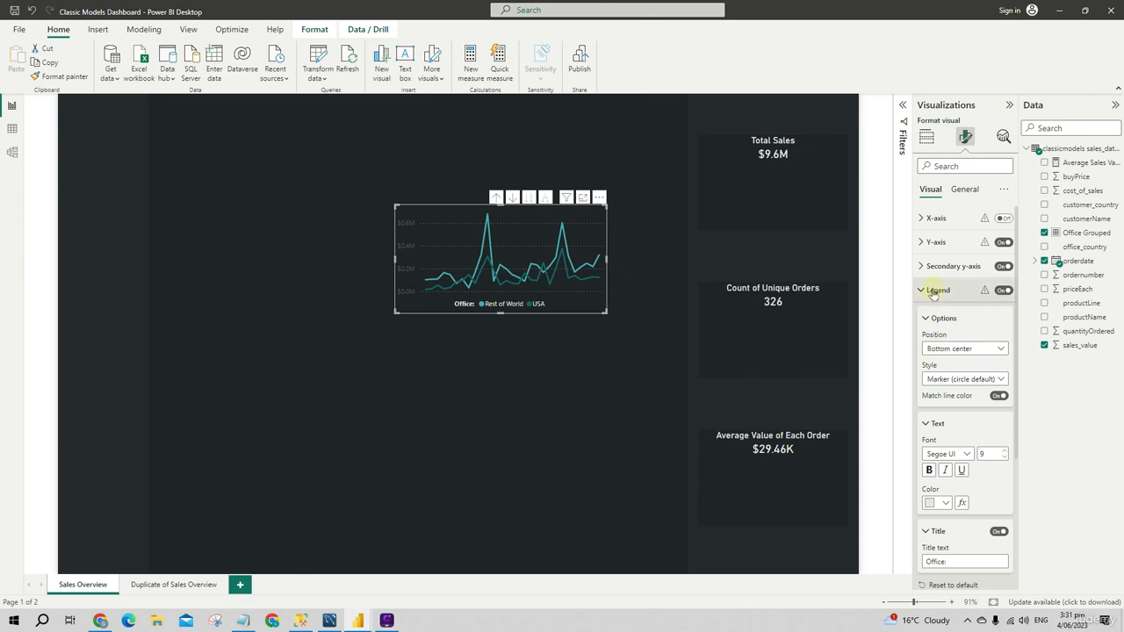
- Set the Y-axis values of the line chart to the same light gray theme color and deselect the chart
{"action": "left_click", "coordinate": [934, 243]}
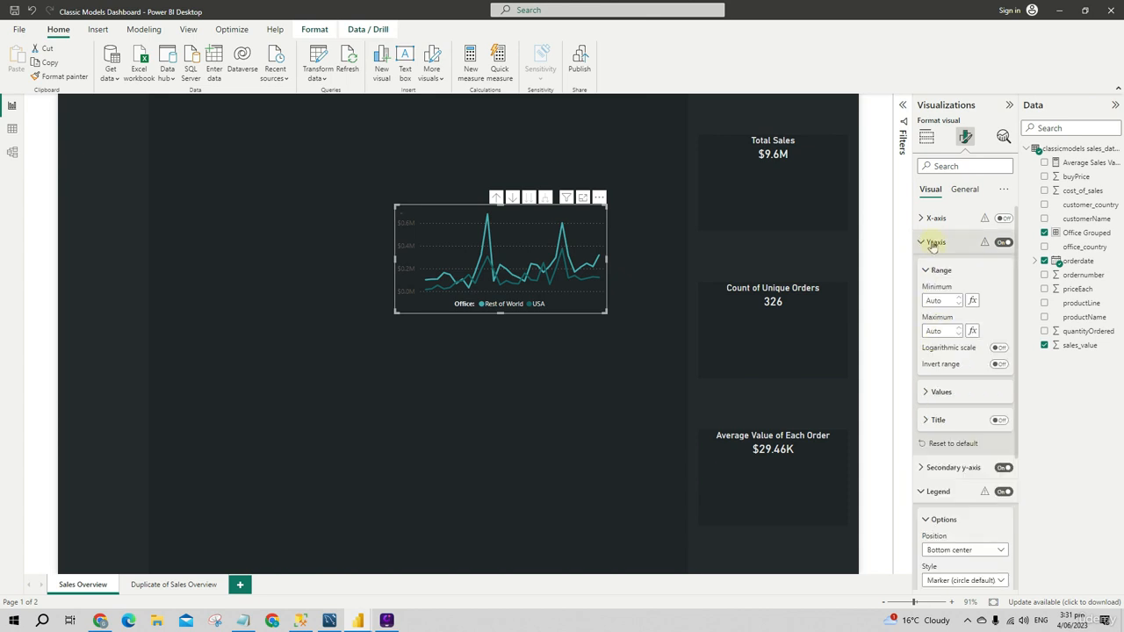
{"action": "left_click", "coordinate": [948, 395]}
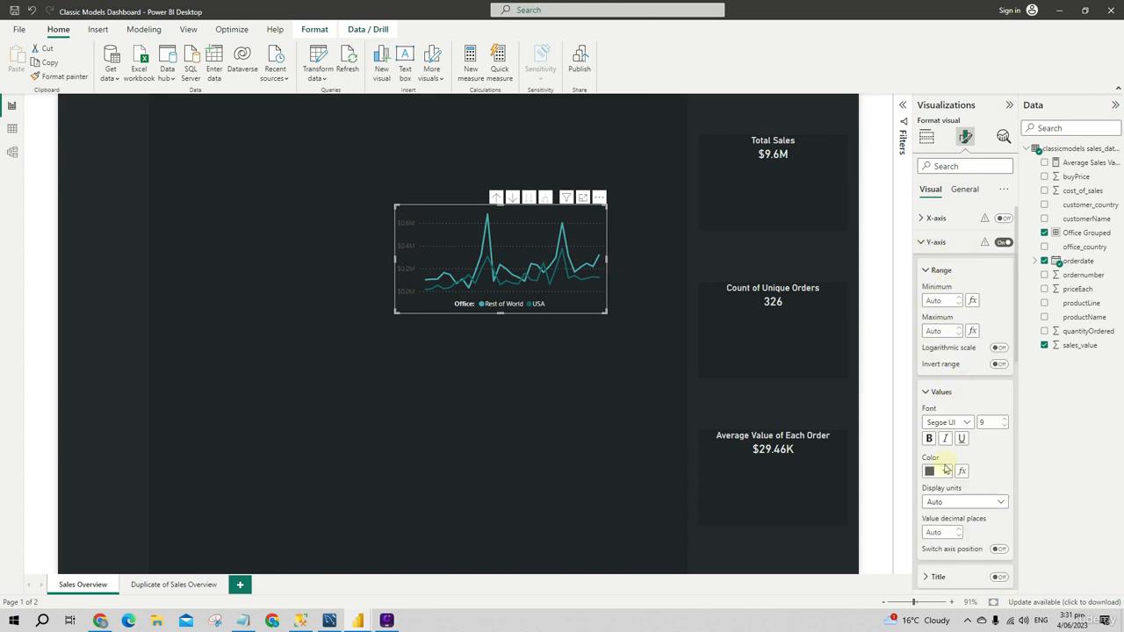
{"action": "left_click", "coordinate": [946, 471]}
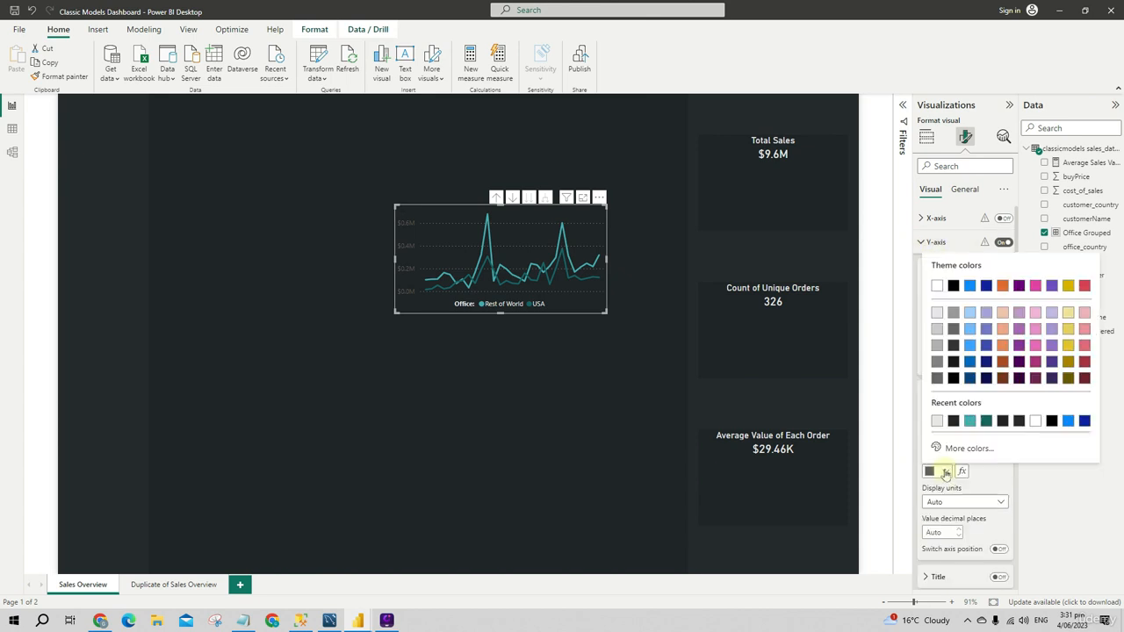
{"action": "left_click", "coordinate": [936, 313]}
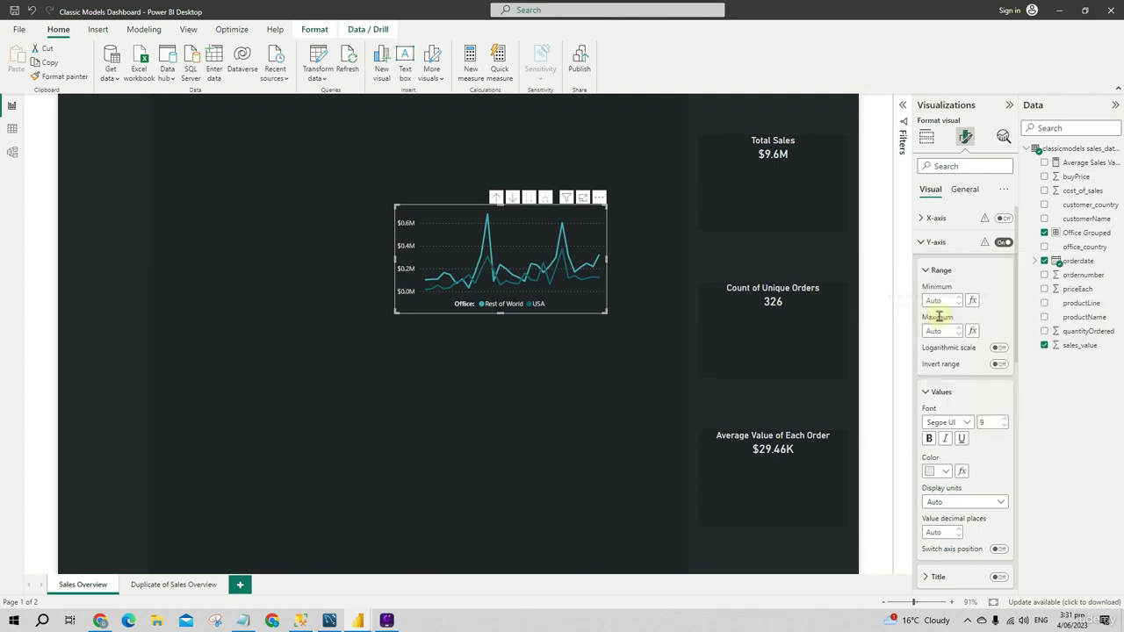
{"action": "left_click", "coordinate": [572, 396]}
- Shrink the line chart and fit it inside the Total Sales card, beneath the total figure
{"action": "left_click", "coordinate": [456, 234]}
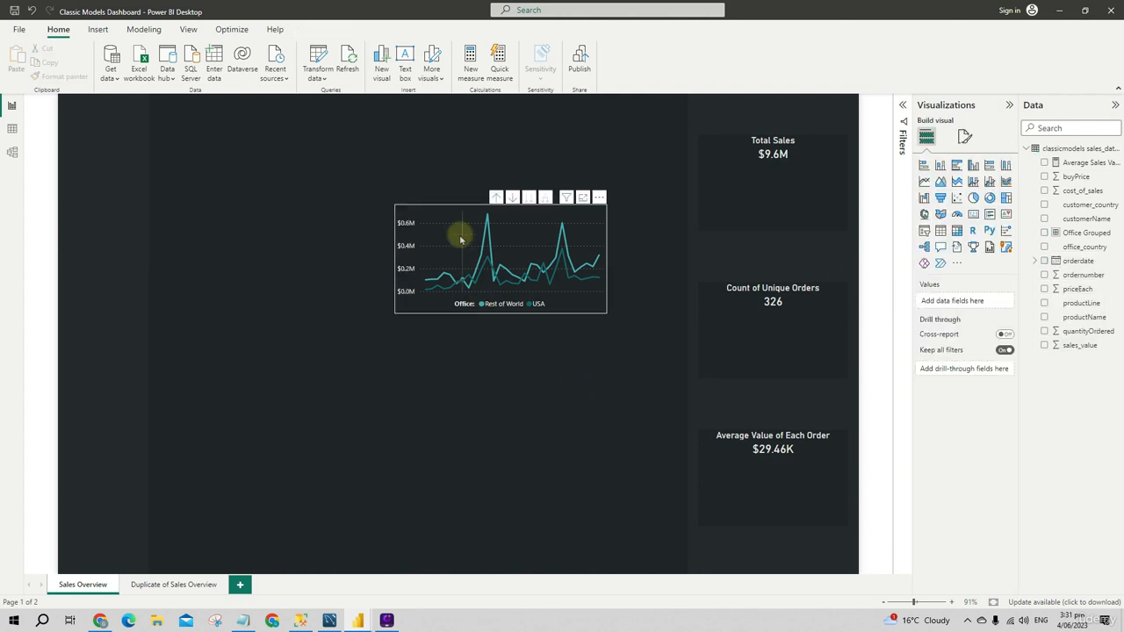
{"action": "left_click_drag", "start_coordinate": [396, 208], "coordinate": [732, 165]}
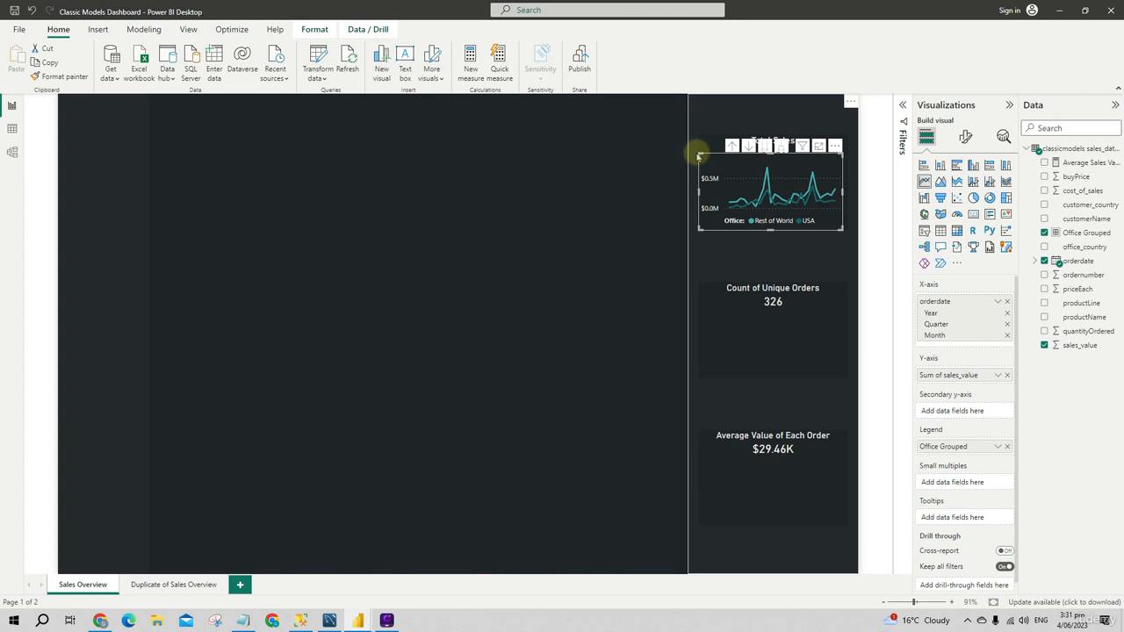
{"action": "left_click_drag", "start_coordinate": [698, 156], "coordinate": [697, 161]}
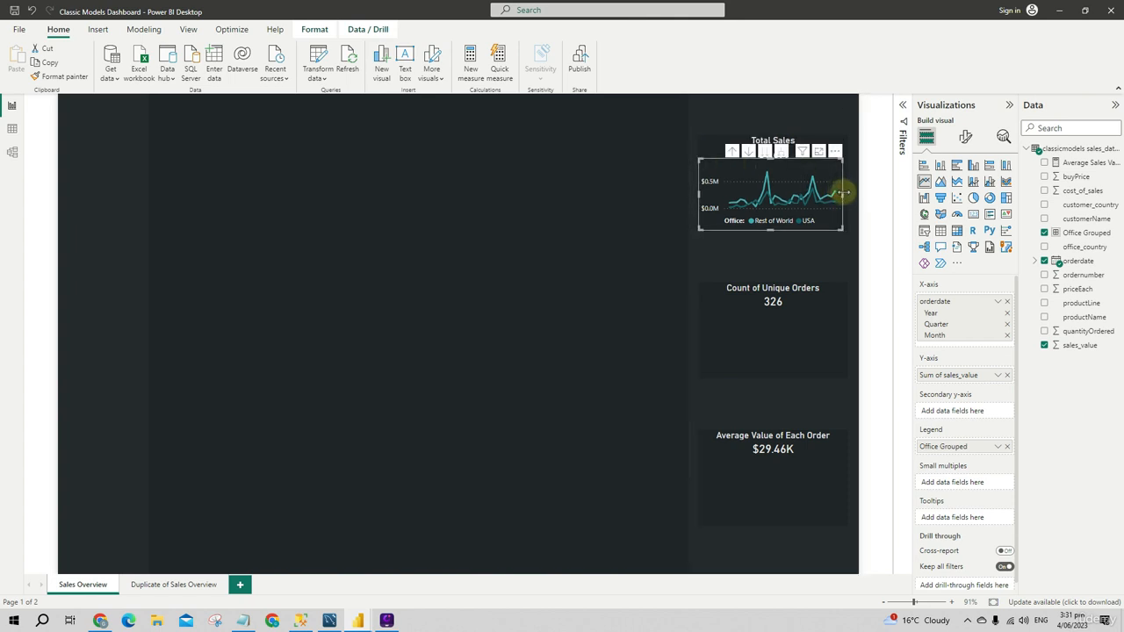
- Widen the line chart to the full width of the Total Sales card's background shape and deselect it
{"action": "left_click_drag", "start_coordinate": [844, 195], "coordinate": [842, 211]}
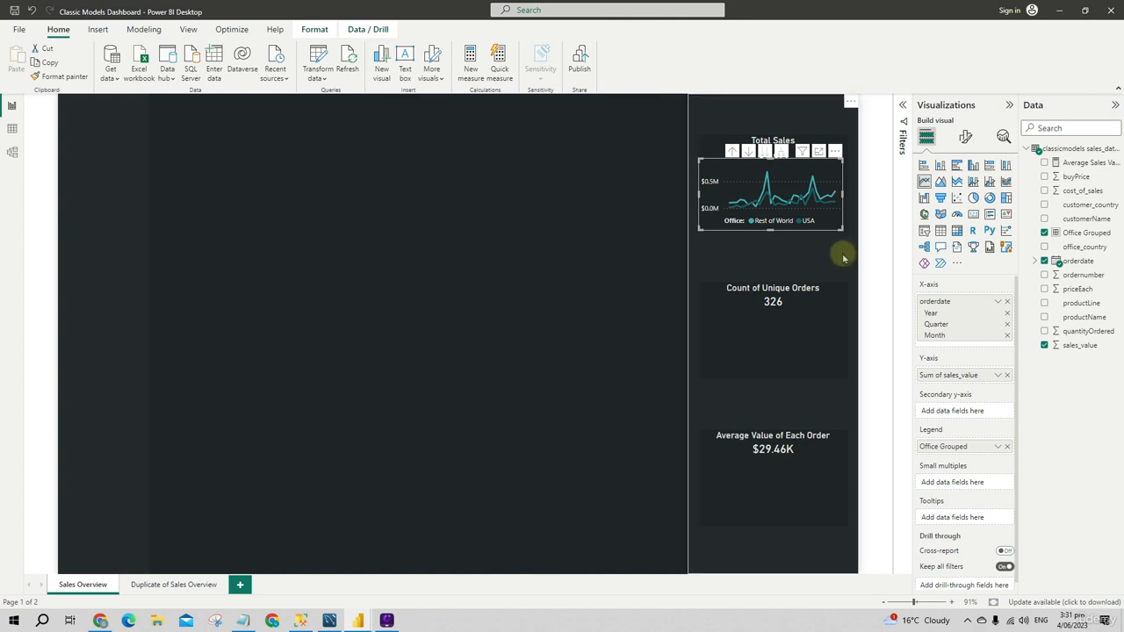
{"action": "left_click", "coordinate": [843, 195]}
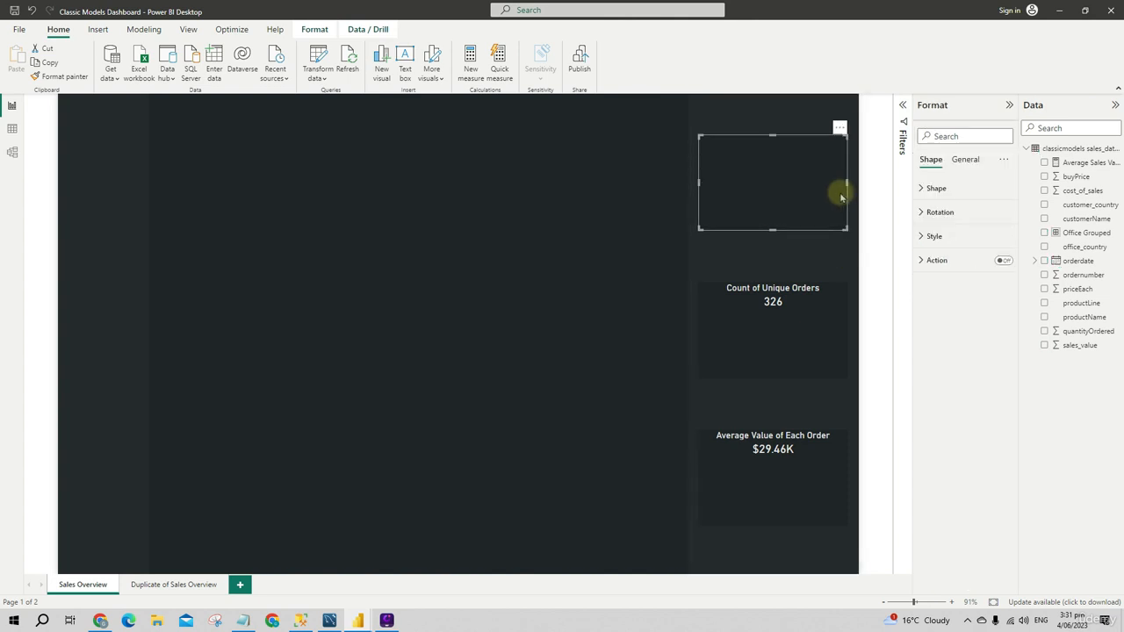
{"action": "left_click", "coordinate": [790, 205]}
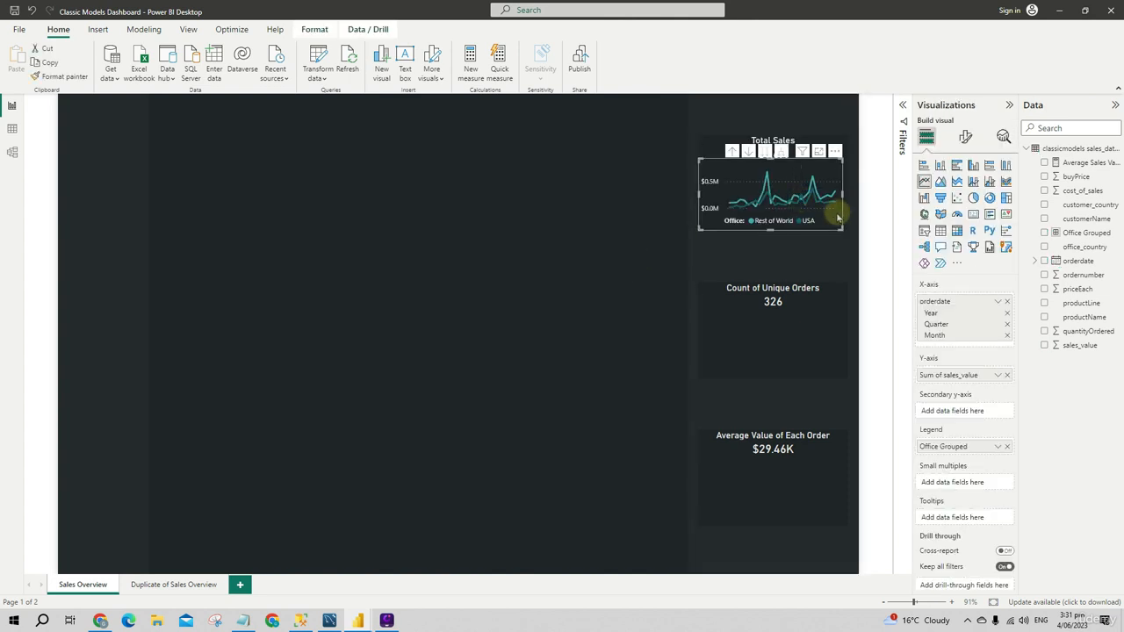
{"action": "left_click_drag", "start_coordinate": [840, 193], "coordinate": [848, 180]}
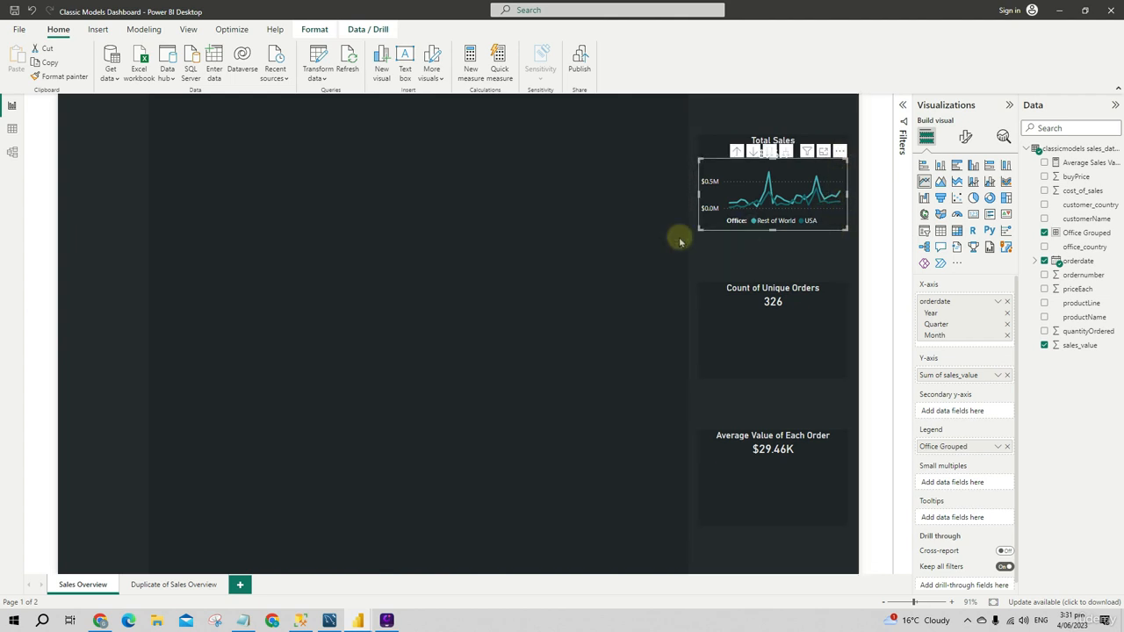
{"action": "left_click", "coordinate": [634, 274]}
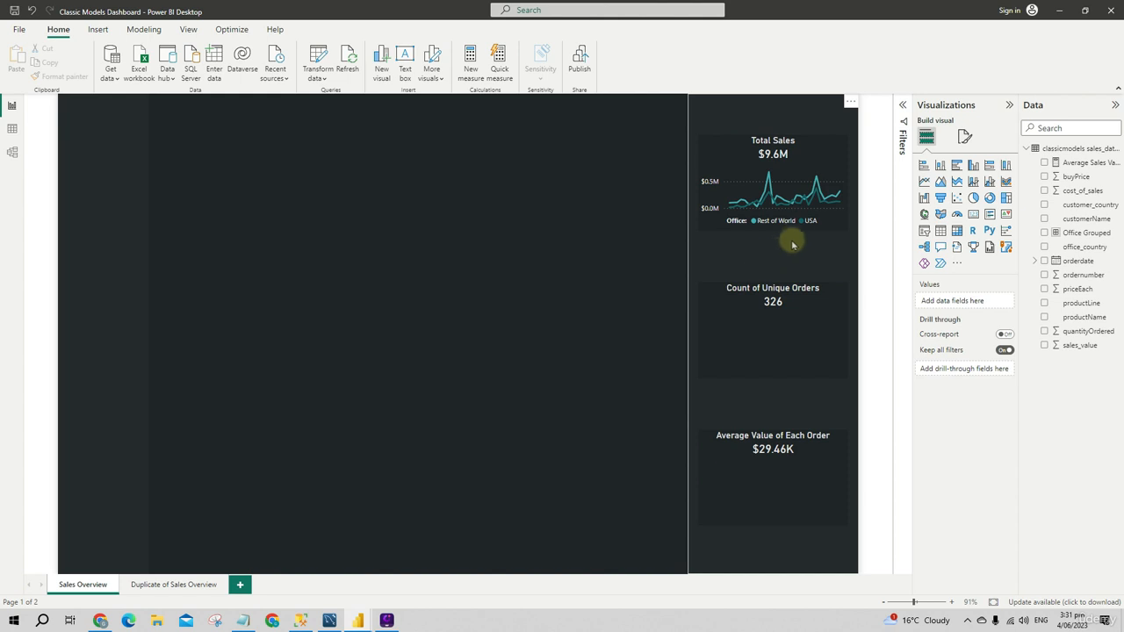
- Duplicate the Total Sales line chart and place the copy beneath the figure in the Count of Unique Orders card
{"action": "left_click", "coordinate": [836, 221]}
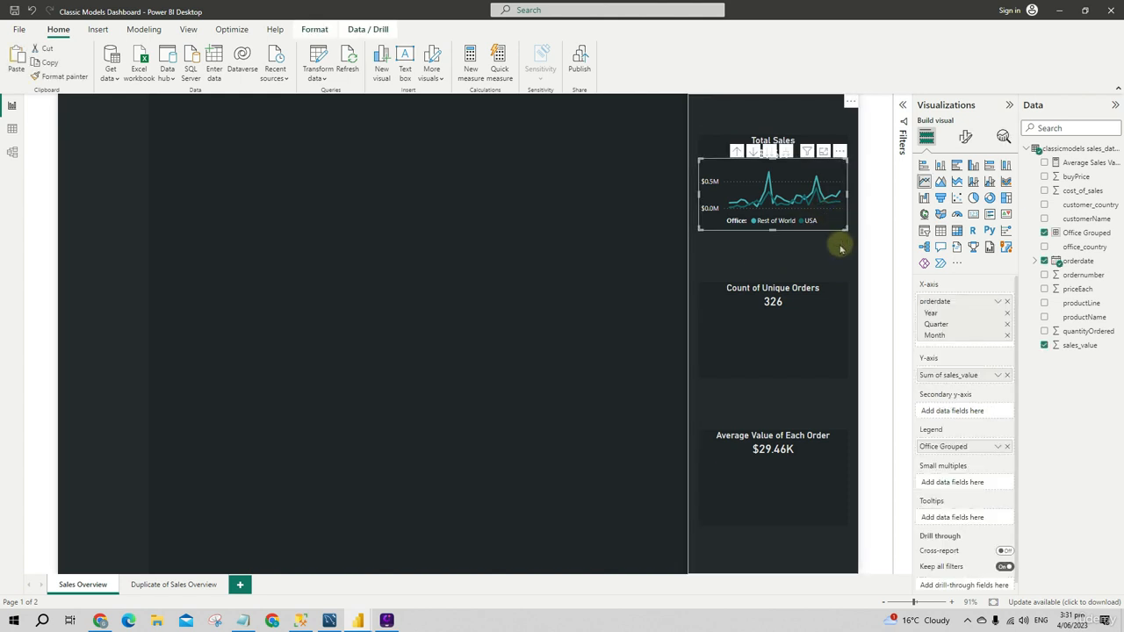
{"action": "key", "text": "ctrl+v"}
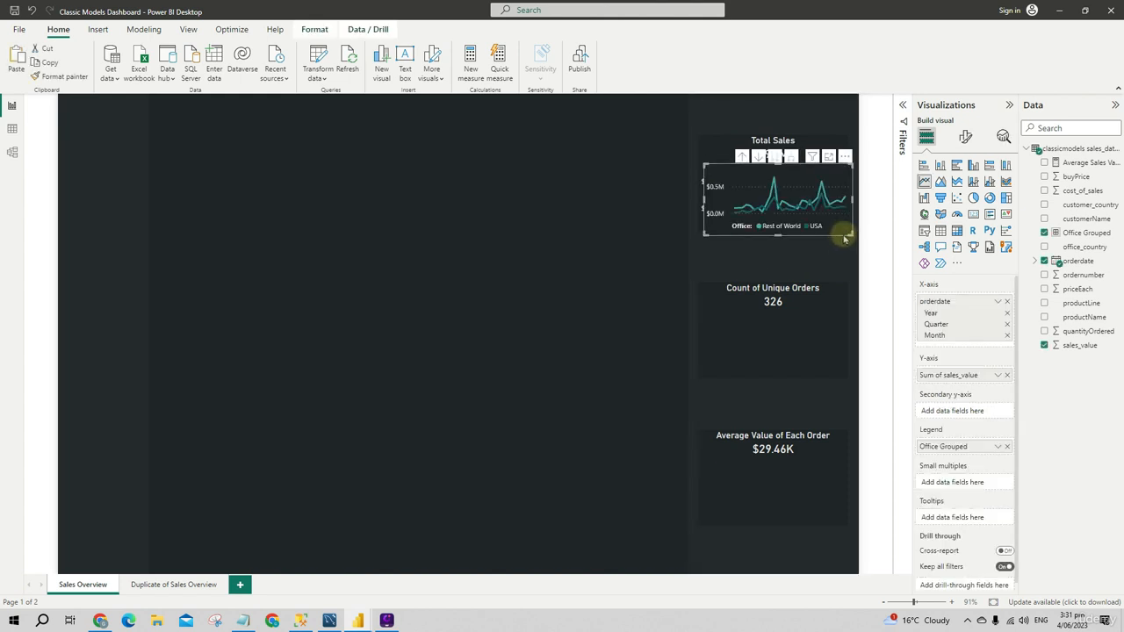
{"action": "left_click_drag", "start_coordinate": [845, 230], "coordinate": [839, 377]}
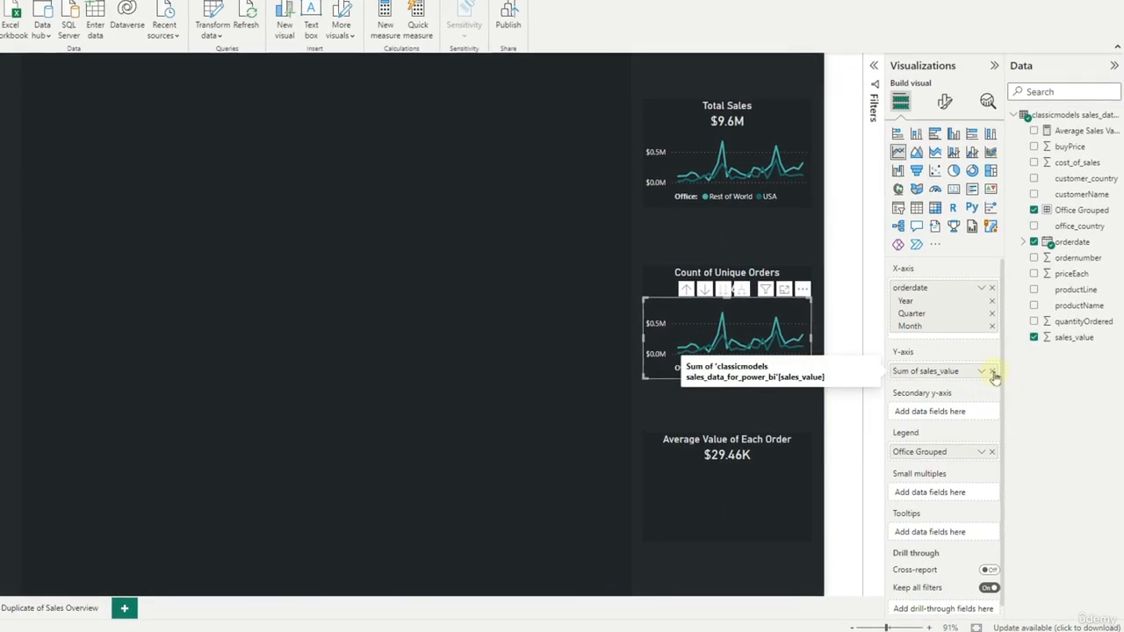
- Replace sales_value with ordernumber on the copied chart's Y-axis, aggregated as Count (Distinct), and deselect the chart
{"action": "left_click", "coordinate": [992, 372]}
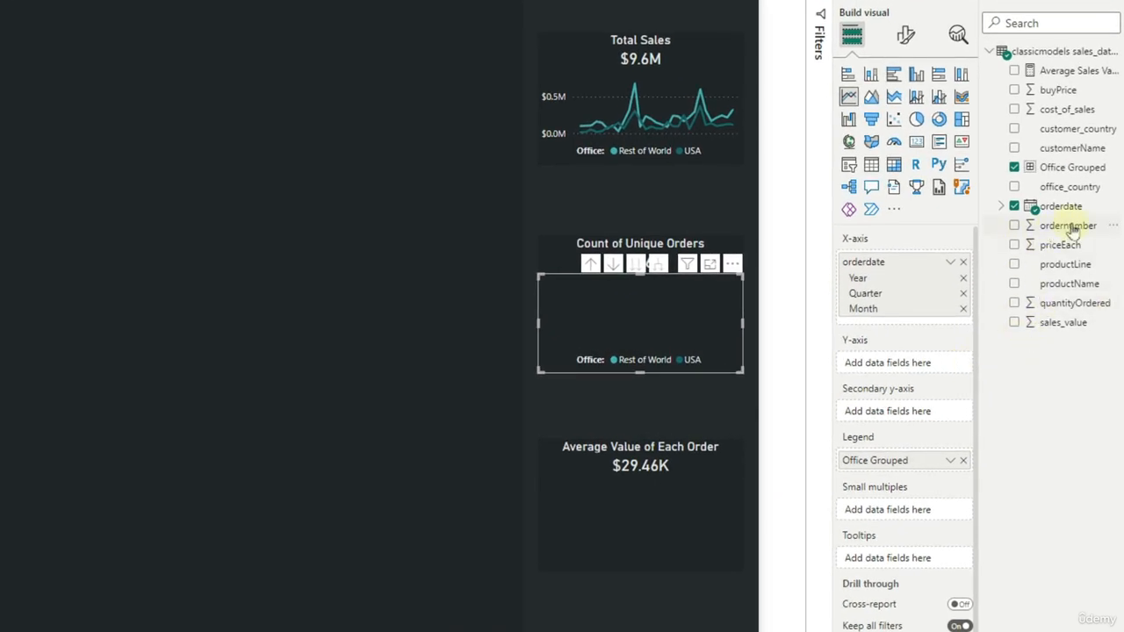
{"action": "left_click_drag", "start_coordinate": [1071, 228], "coordinate": [928, 364]}
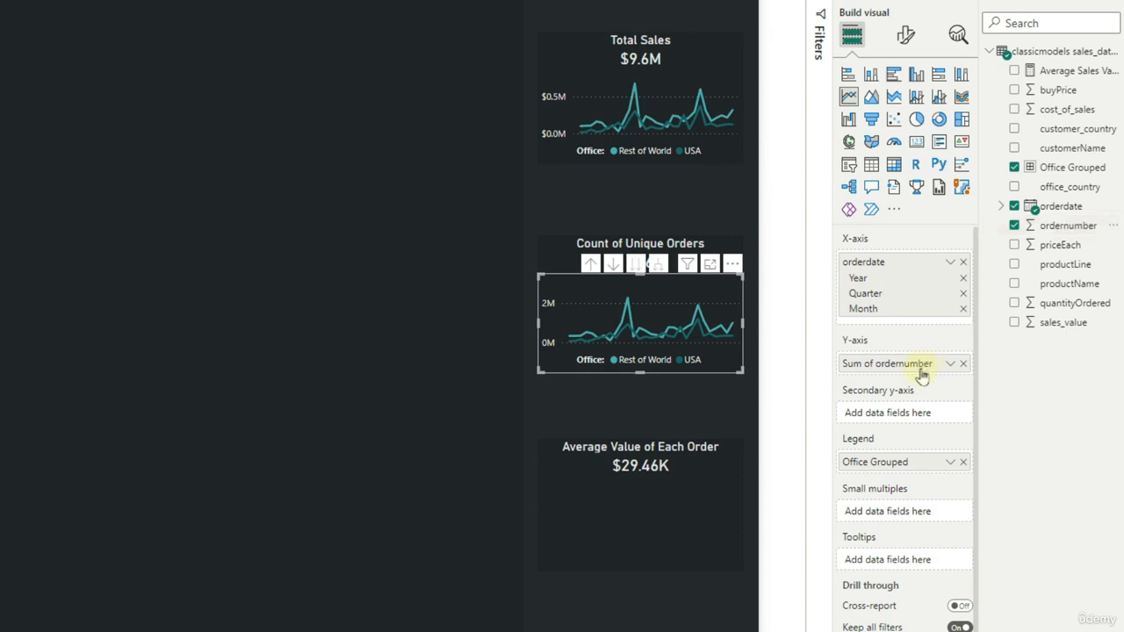
{"action": "left_click", "coordinate": [954, 364]}
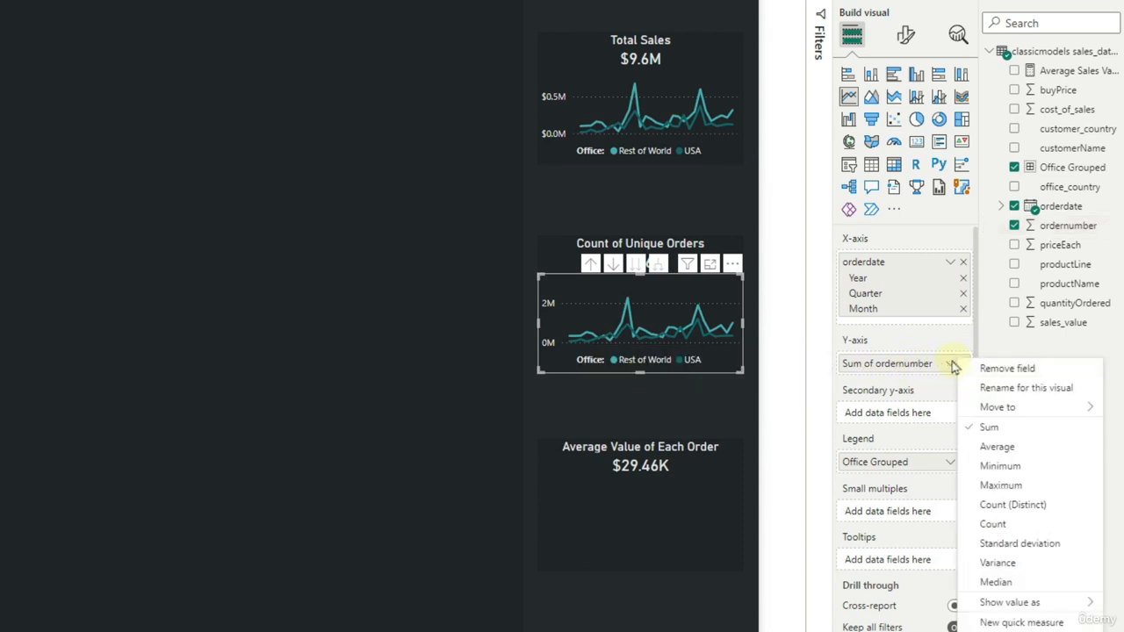
{"action": "left_click", "coordinate": [991, 502]}
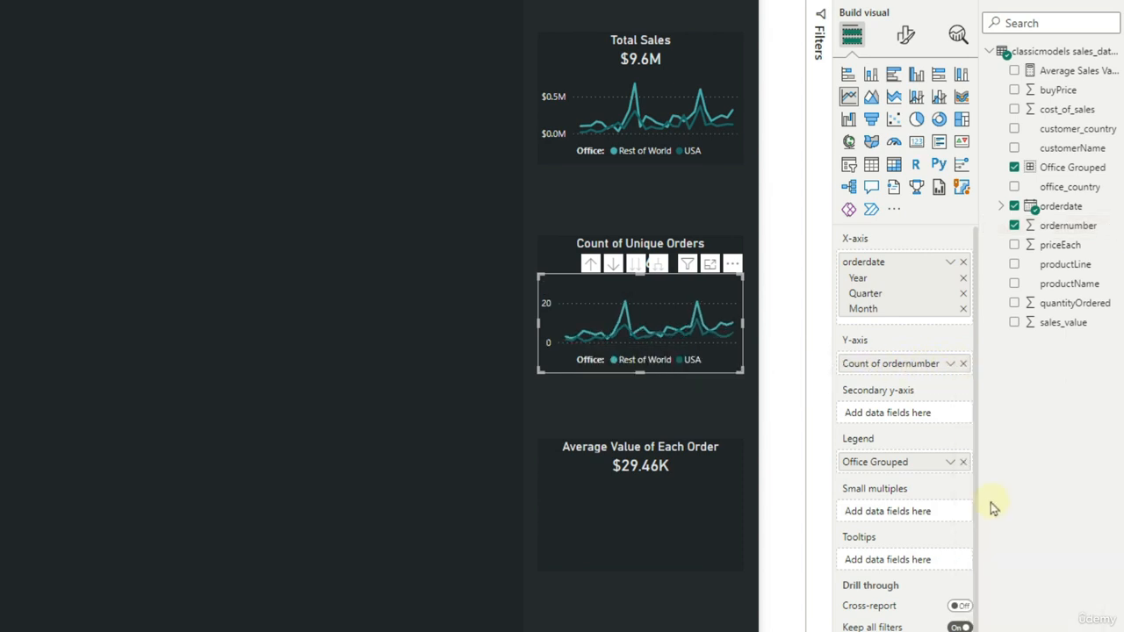
{"action": "left_click", "coordinate": [394, 426]}
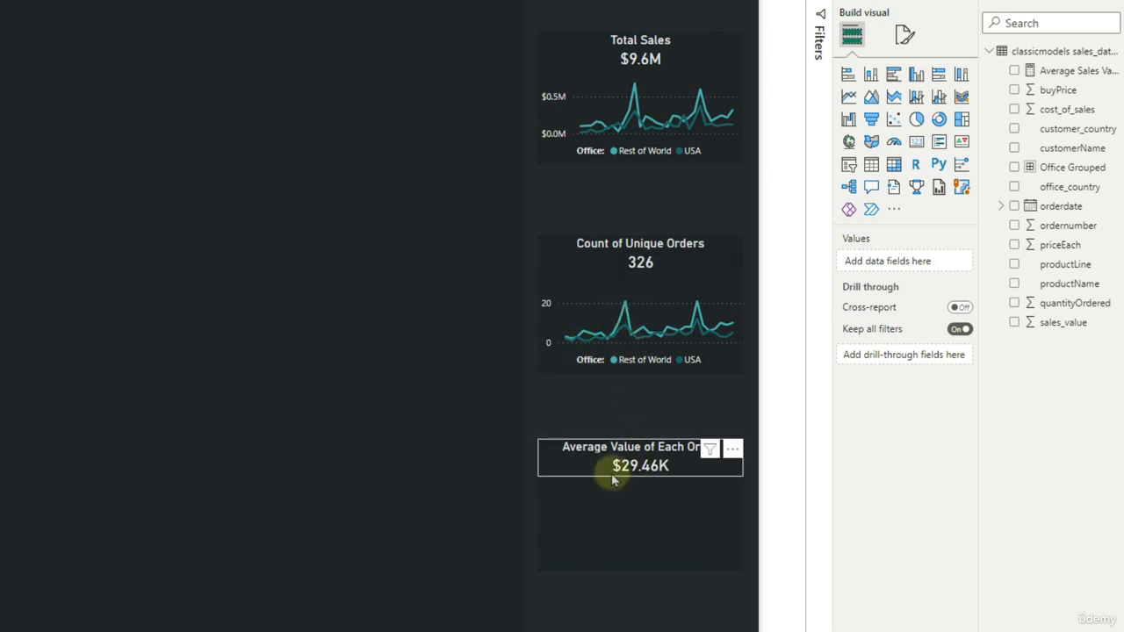
- Duplicate the unique orders line chart and place the copy beneath the figure in the Average Value of Each Order card
{"action": "left_click", "coordinate": [599, 291]}
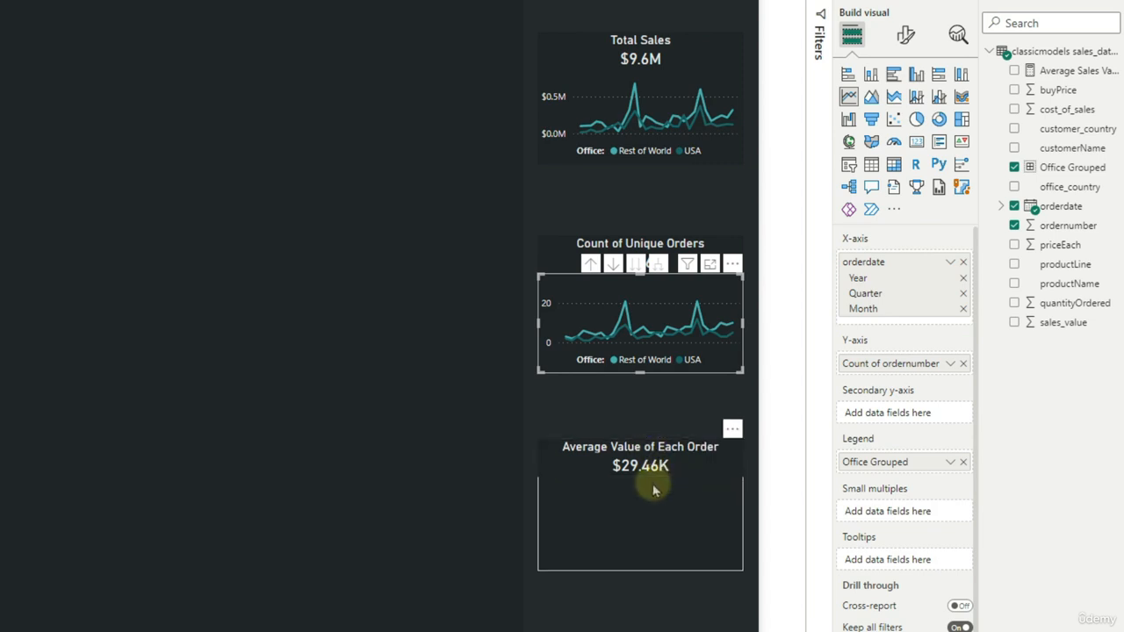
{"action": "key", "text": "ctrl+v"}
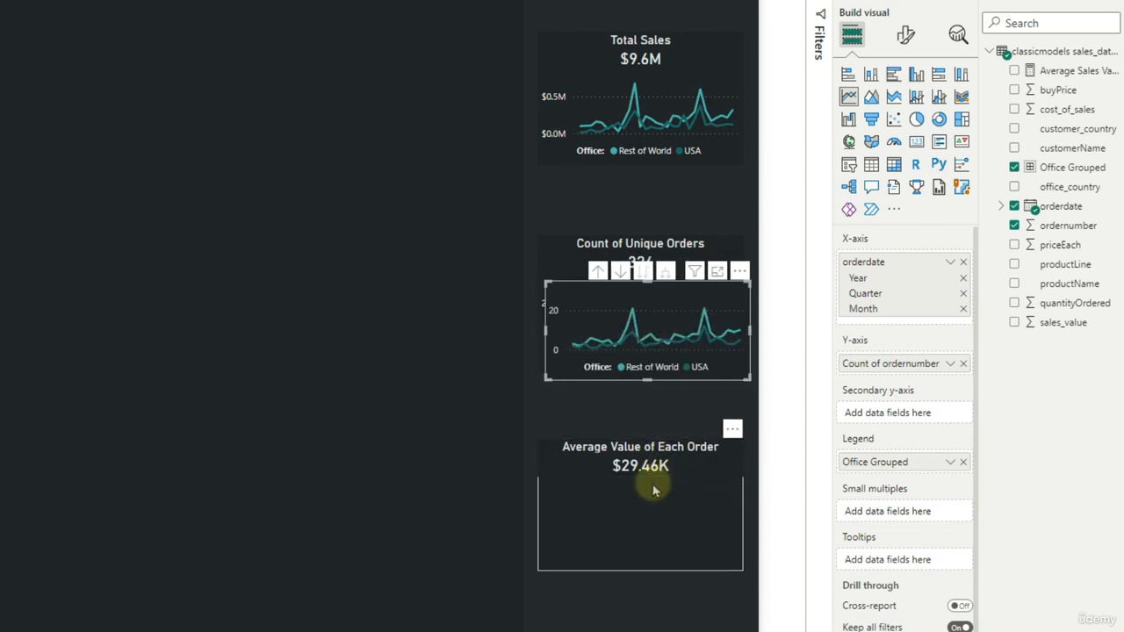
{"action": "left_click_drag", "start_coordinate": [715, 377], "coordinate": [719, 563]}
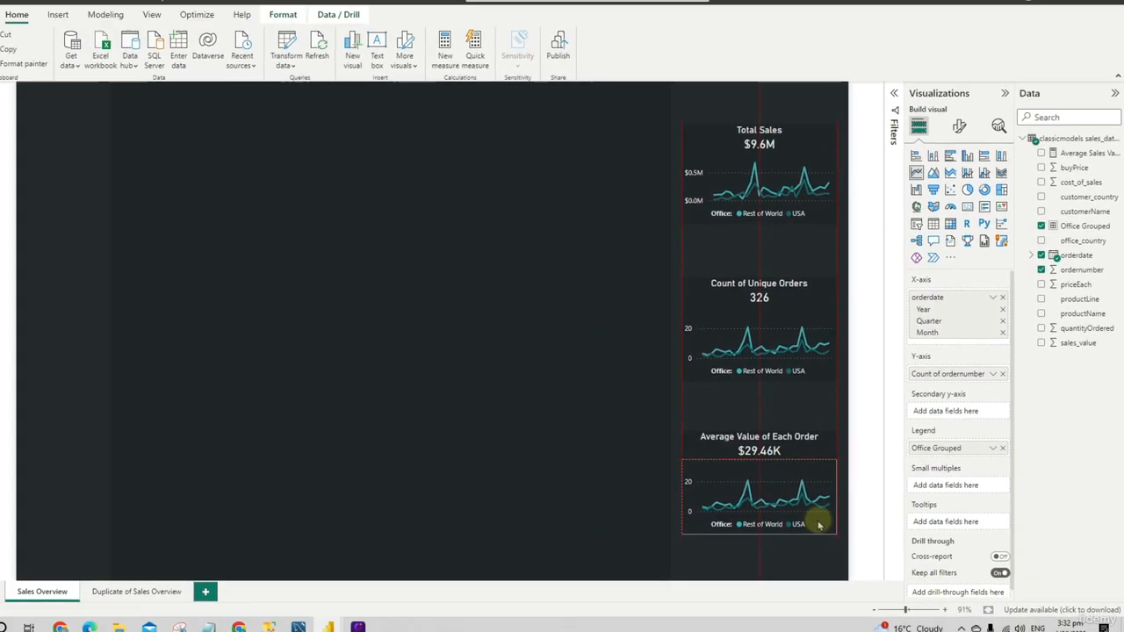
{"action": "left_click_drag", "start_coordinate": [818, 525], "coordinate": [818, 525]}
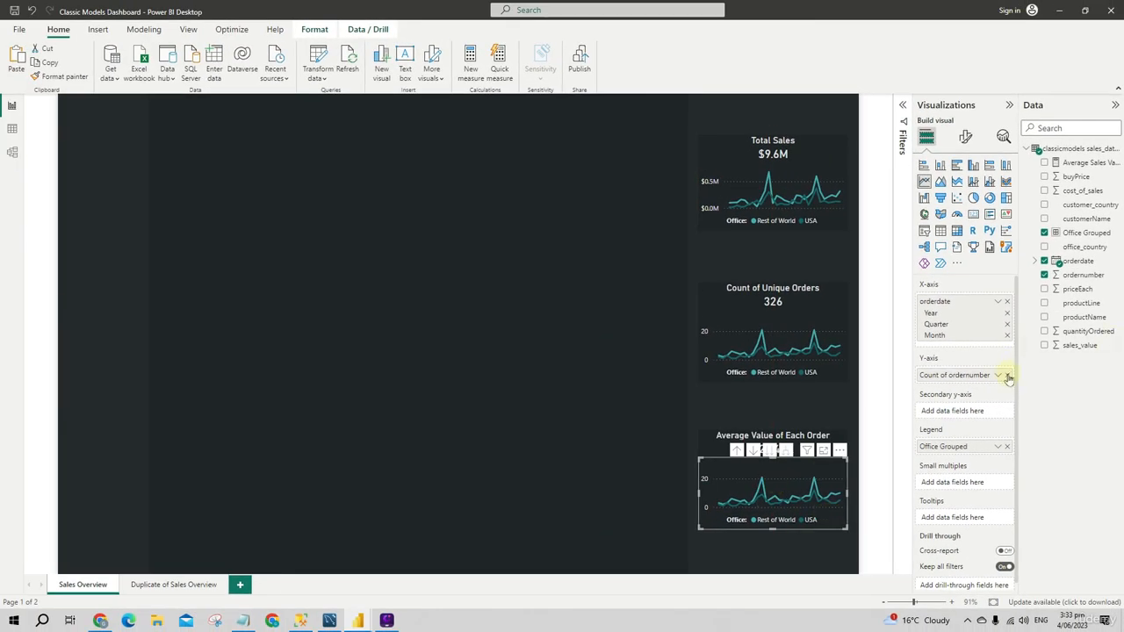
- Replace the ordernumber count on the newest chart's Y-axis with the Average Sales Value measure and deselect the chart
{"action": "left_click", "coordinate": [1007, 375]}
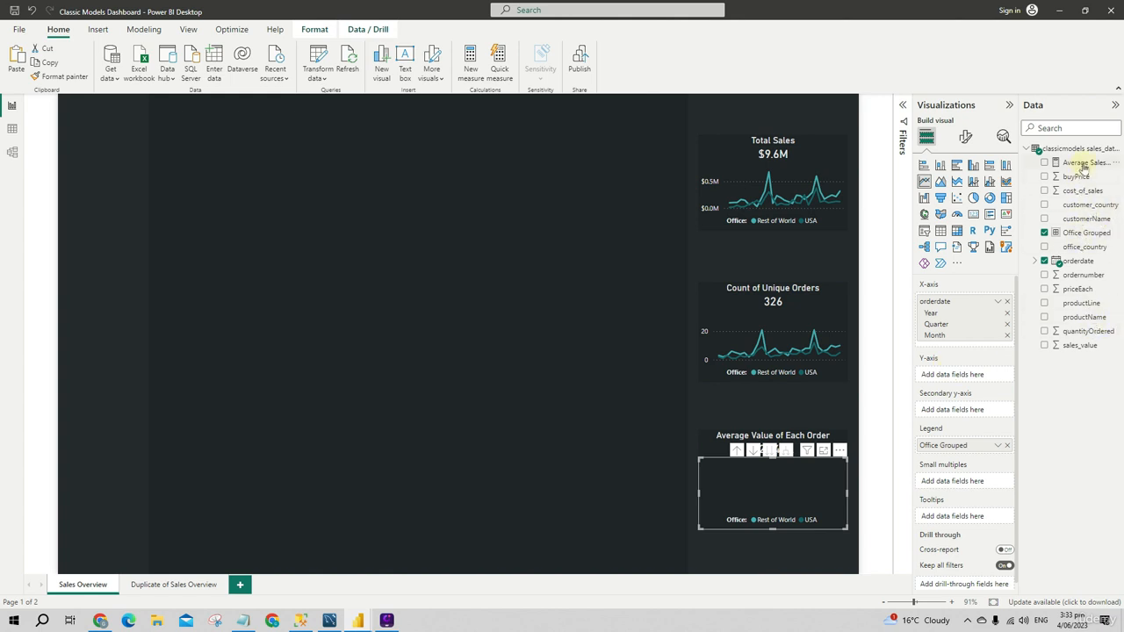
{"action": "left_click_drag", "start_coordinate": [1084, 165], "coordinate": [975, 377]}
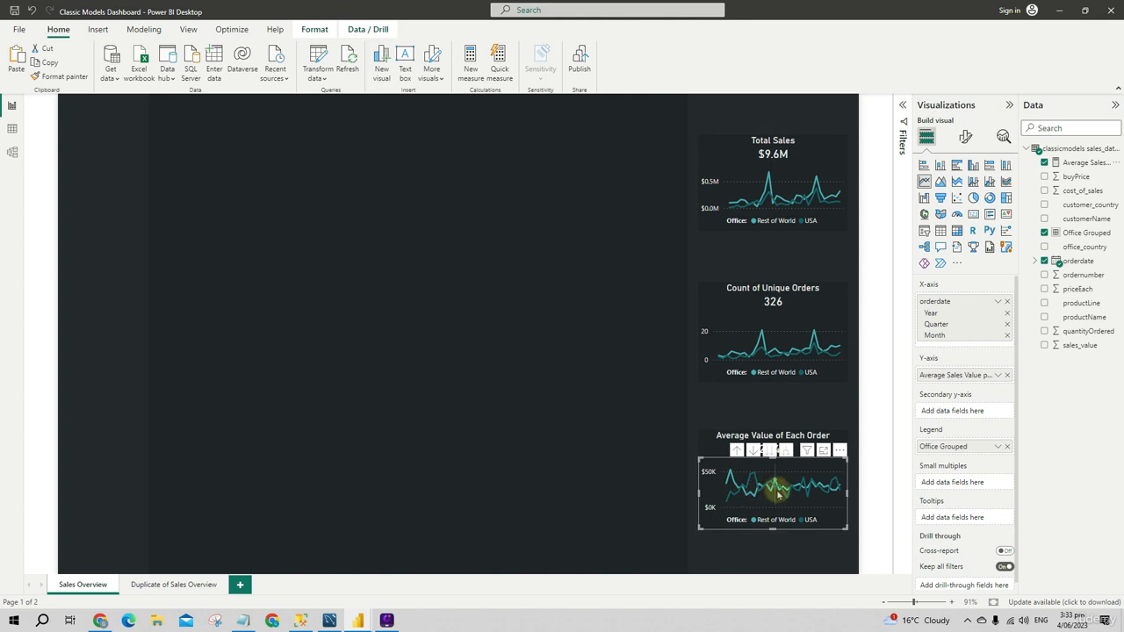
{"action": "left_click", "coordinate": [581, 497]}
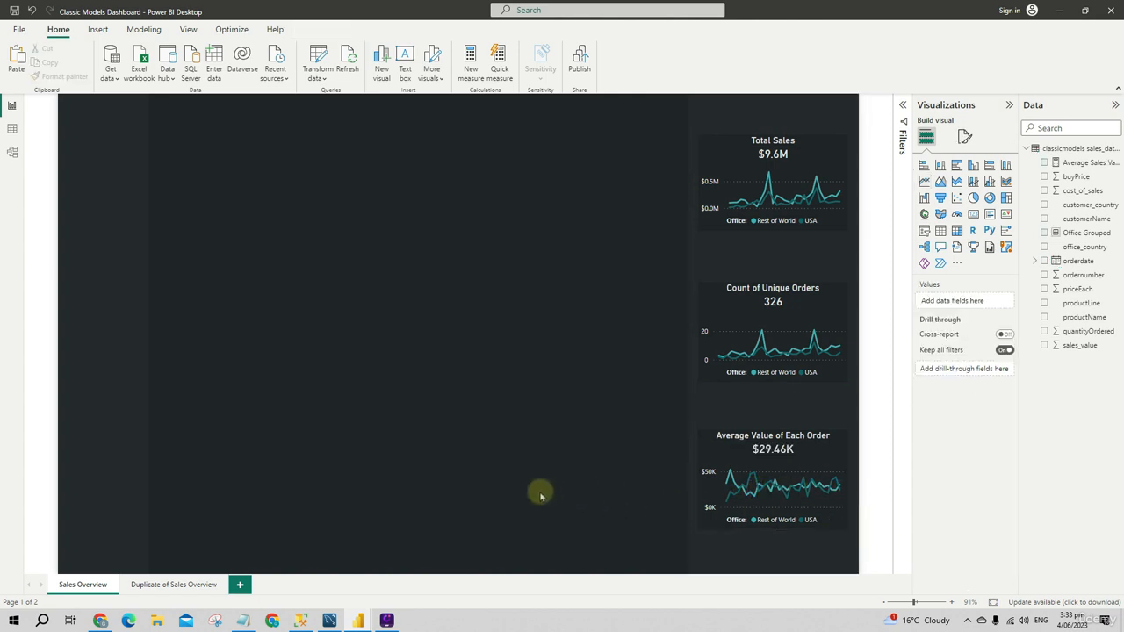